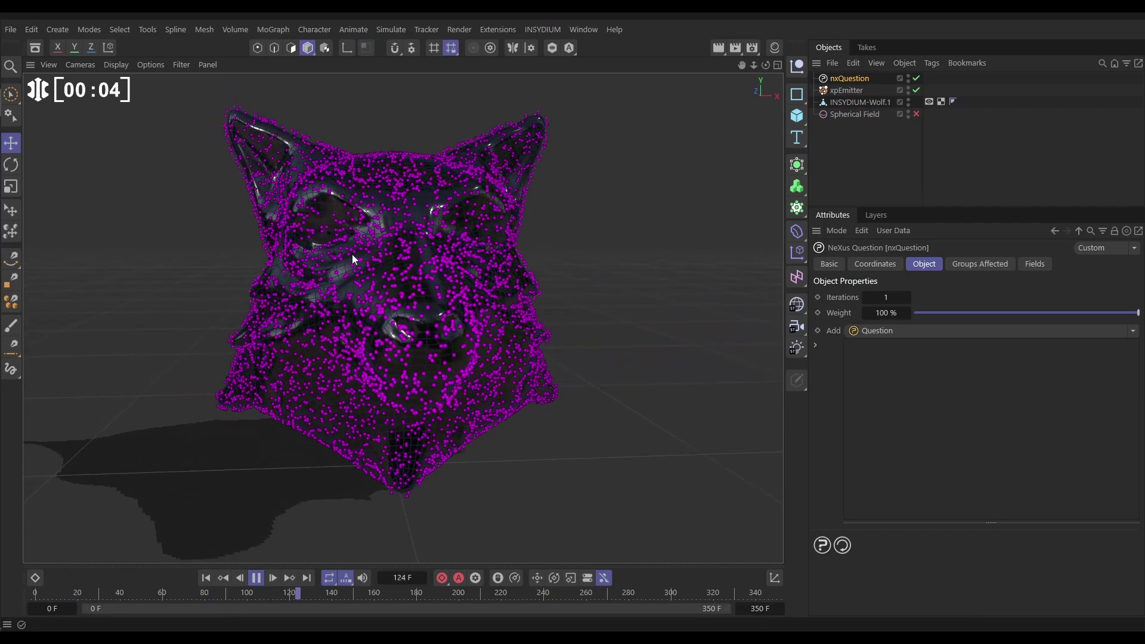
# Step: Stop the particle playback at frame 173 so the purple particles hold still
pyautogui.click(256, 577)
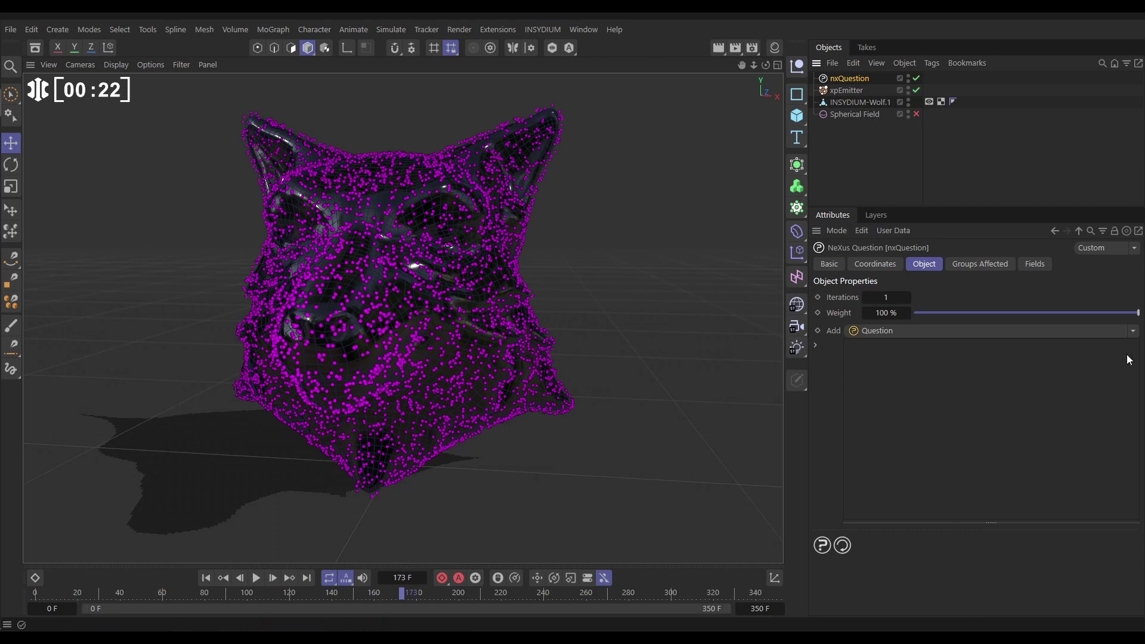
# Step: Add a cyan Set Color action to the nxQuestion and preview it, stopping at frame 67
pyautogui.click(1132, 331)
pyautogui.click(1049, 363)
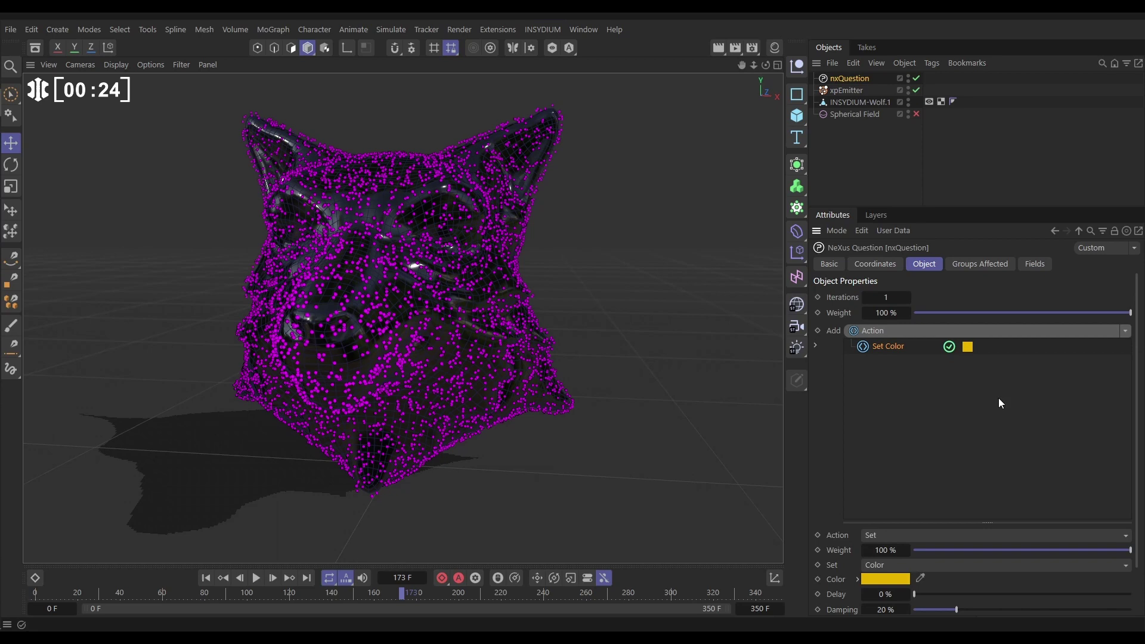
pyautogui.click(878, 580)
pyautogui.click(969, 583)
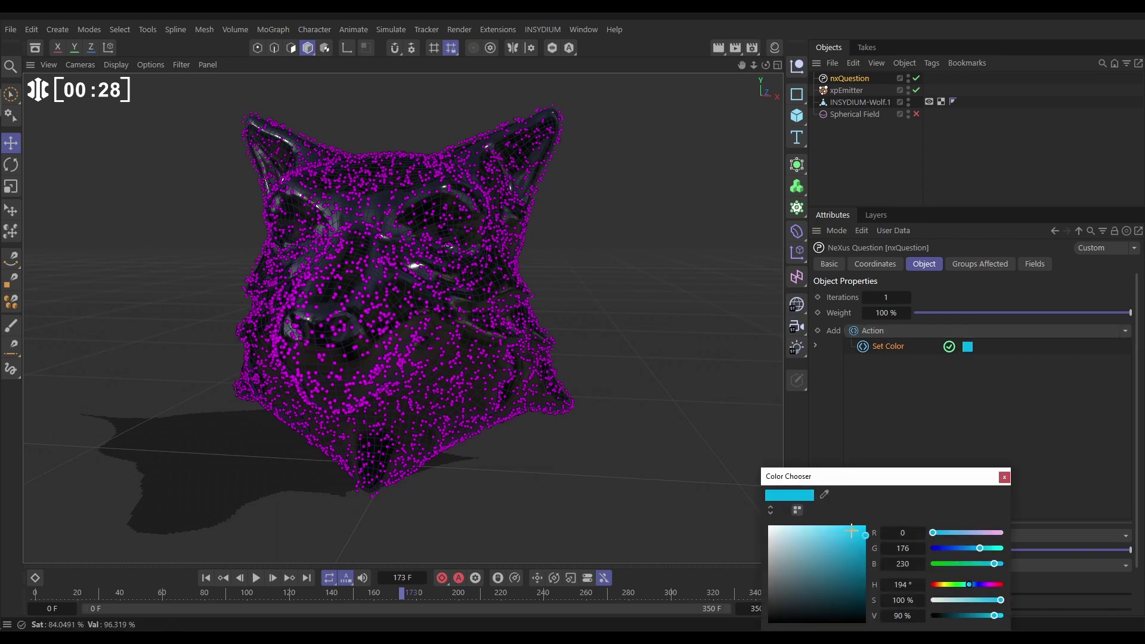
pyautogui.click(210, 578)
pyautogui.click(257, 577)
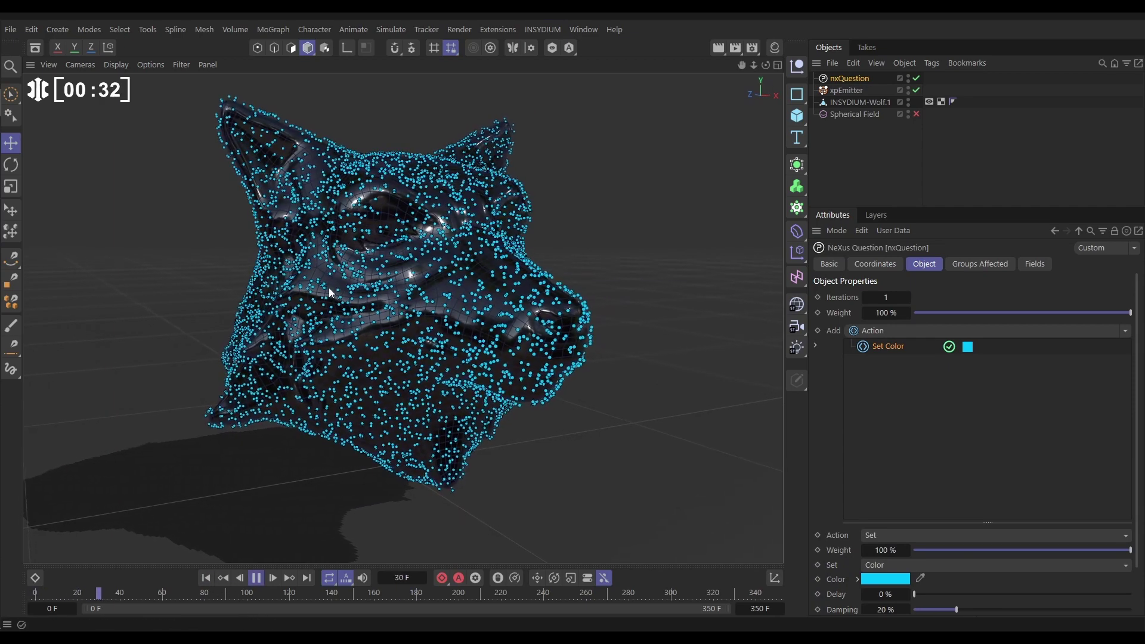
pyautogui.click(255, 579)
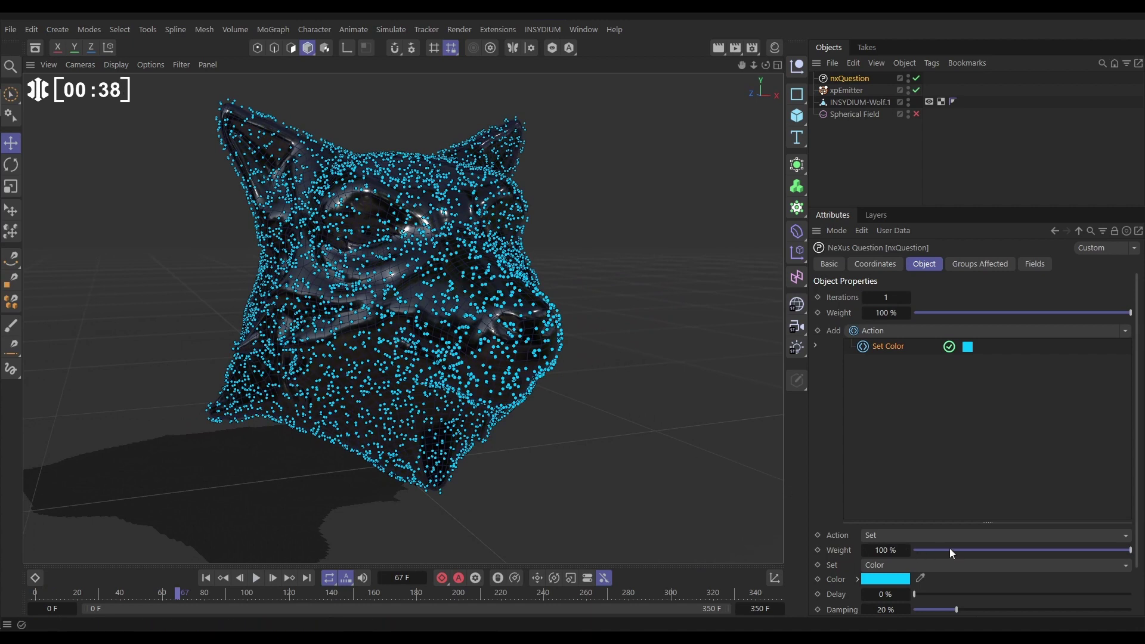
# Step: Lower the Set Color weight to 4 % and replay the simulation
pyautogui.moveTo(953, 549); pyautogui.dragTo(922, 549)
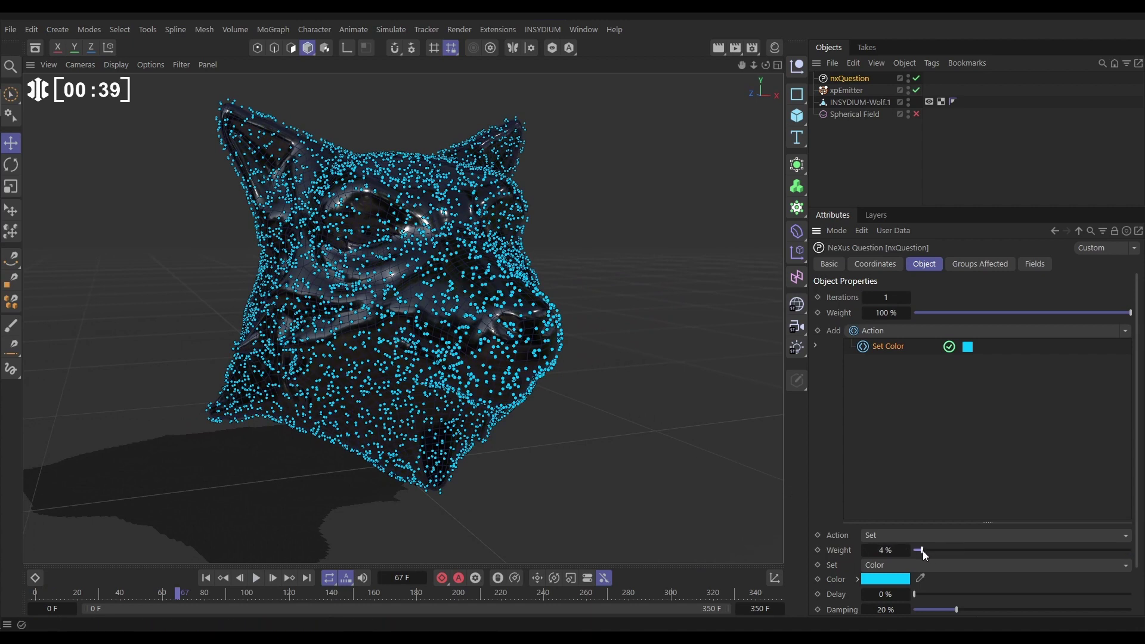
pyautogui.click(206, 577)
pyautogui.click(256, 578)
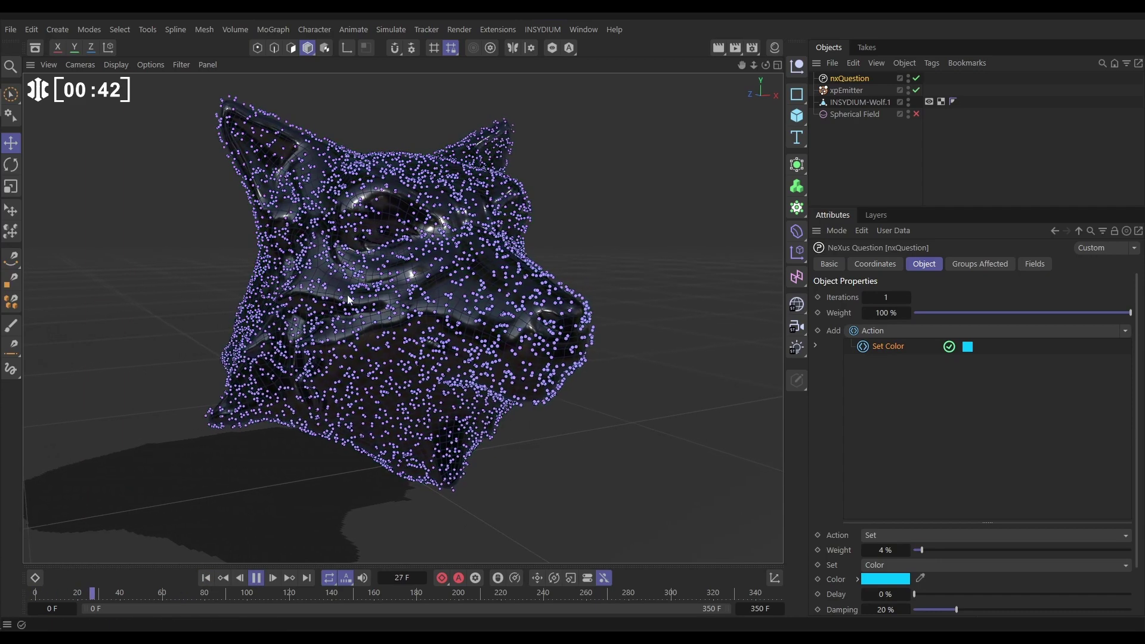
pyautogui.click(256, 577)
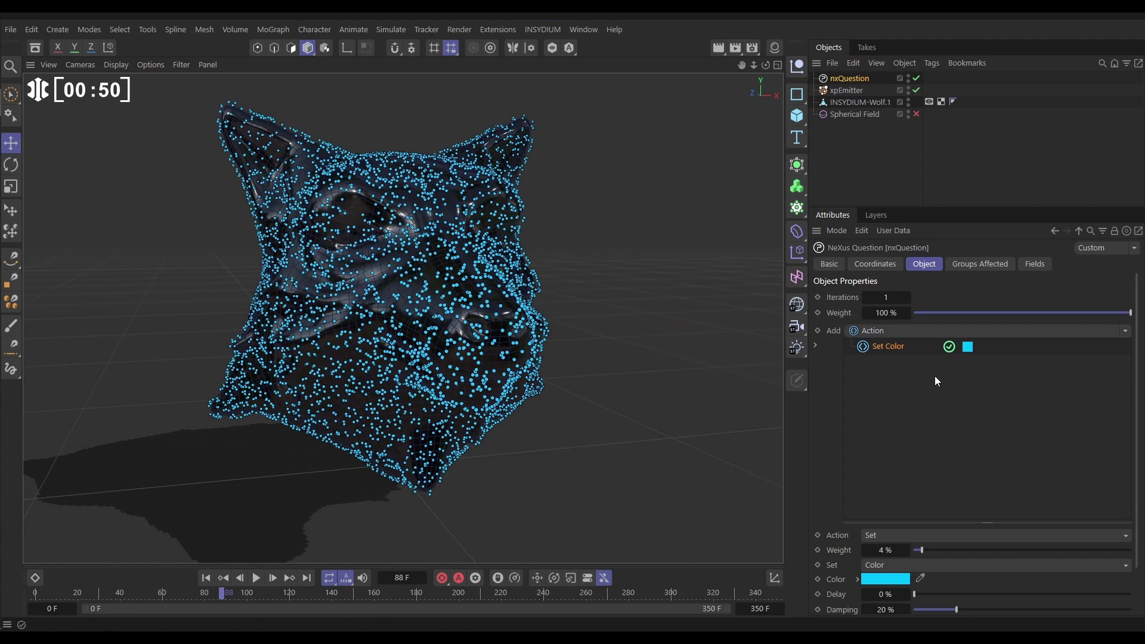
# Step: Duplicate the Set Color action and turn the copy into Set Radius with a 20 cm value
pyautogui.click(886, 362)
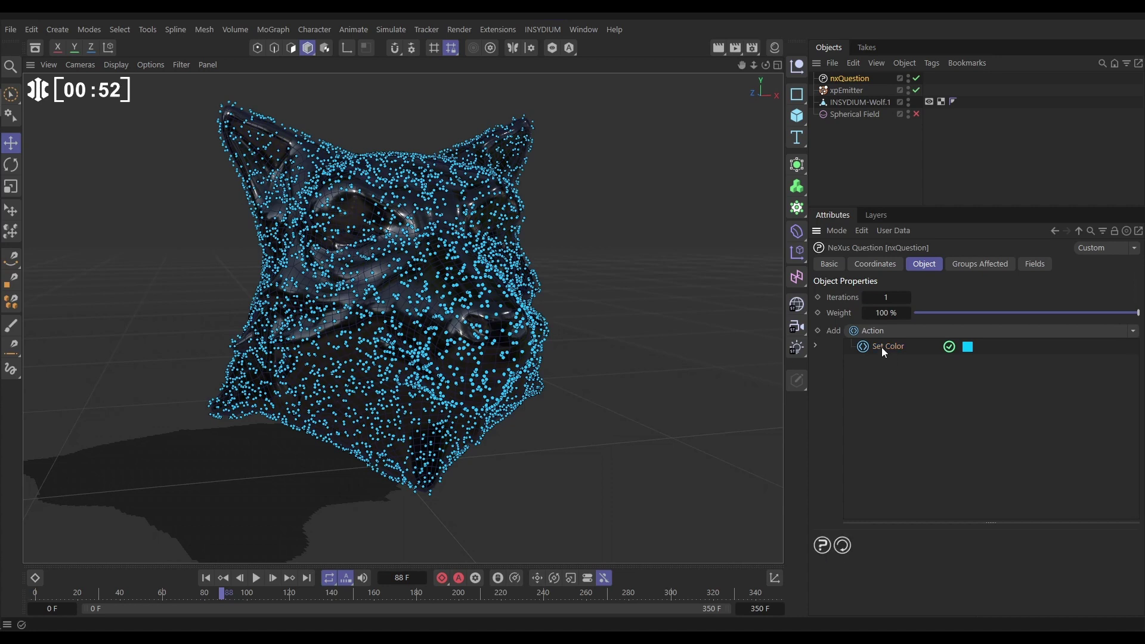
pyautogui.click(882, 348)
pyautogui.keyDown('ctrl'); pyautogui.moveTo(883, 350); pyautogui.dragTo(883, 365); pyautogui.keyUp('ctrl')
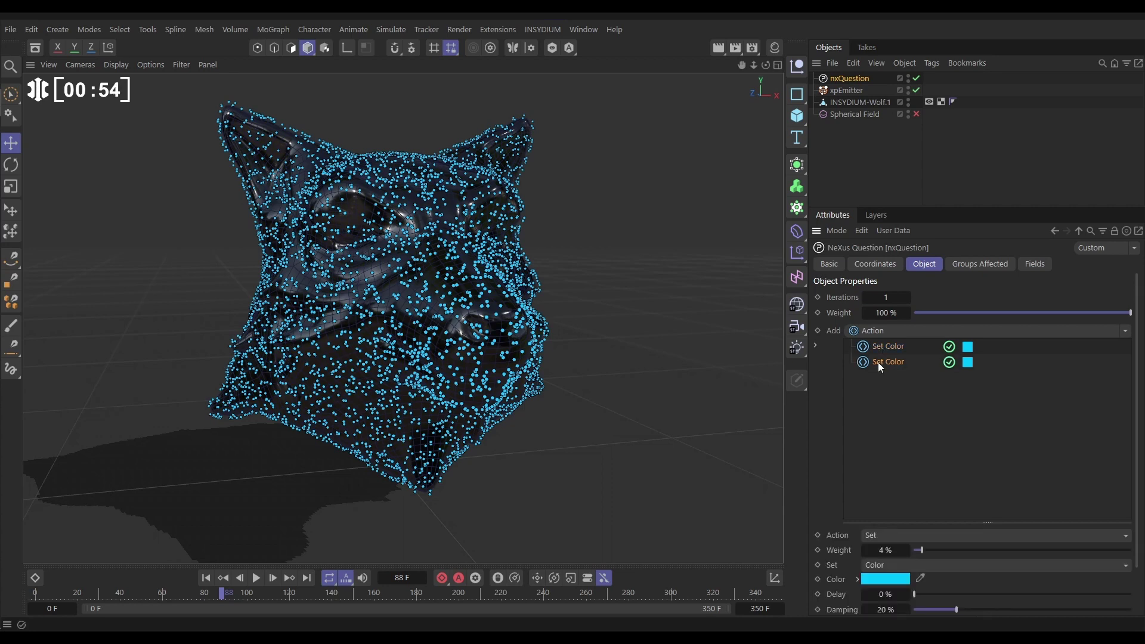
pyautogui.click(887, 564)
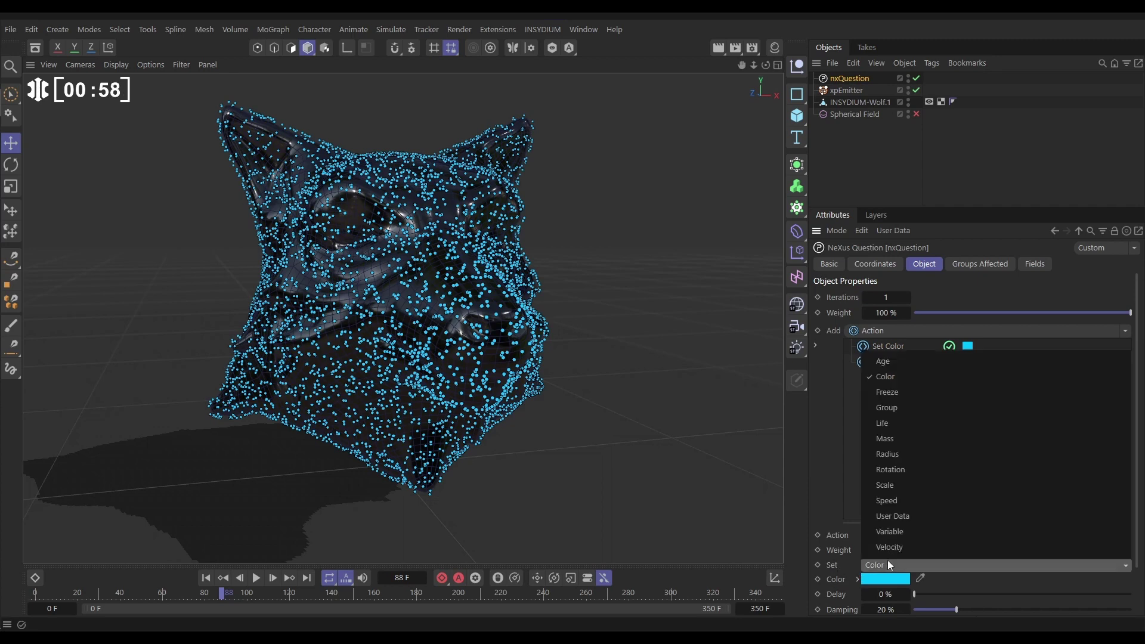
pyautogui.click(888, 454)
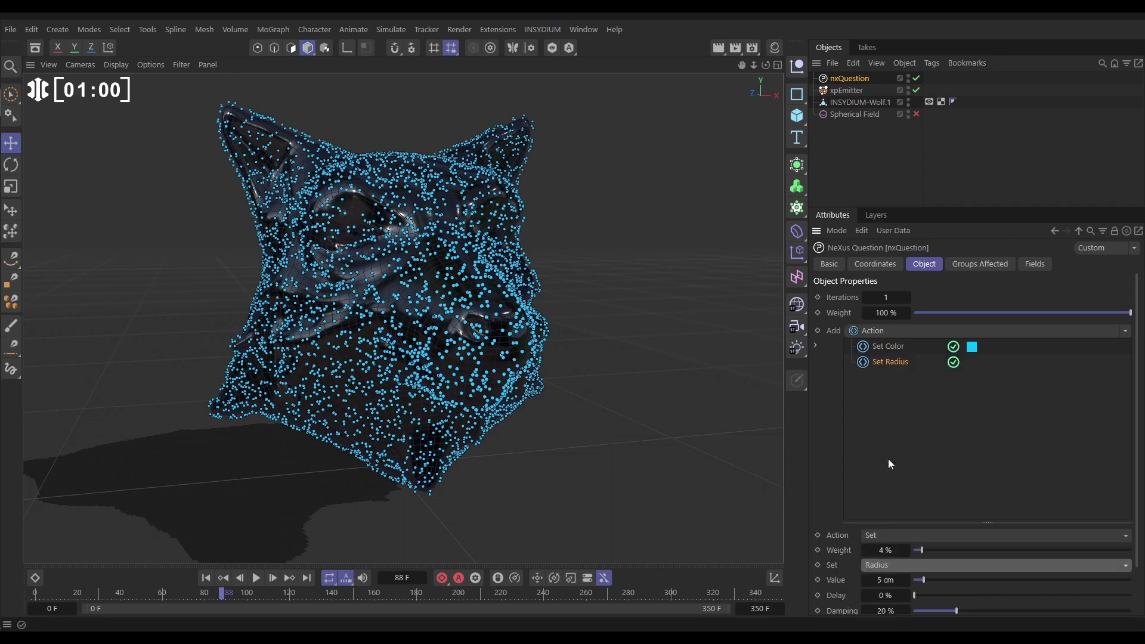
pyautogui.doubleClick(885, 579)
pyautogui.write('20')
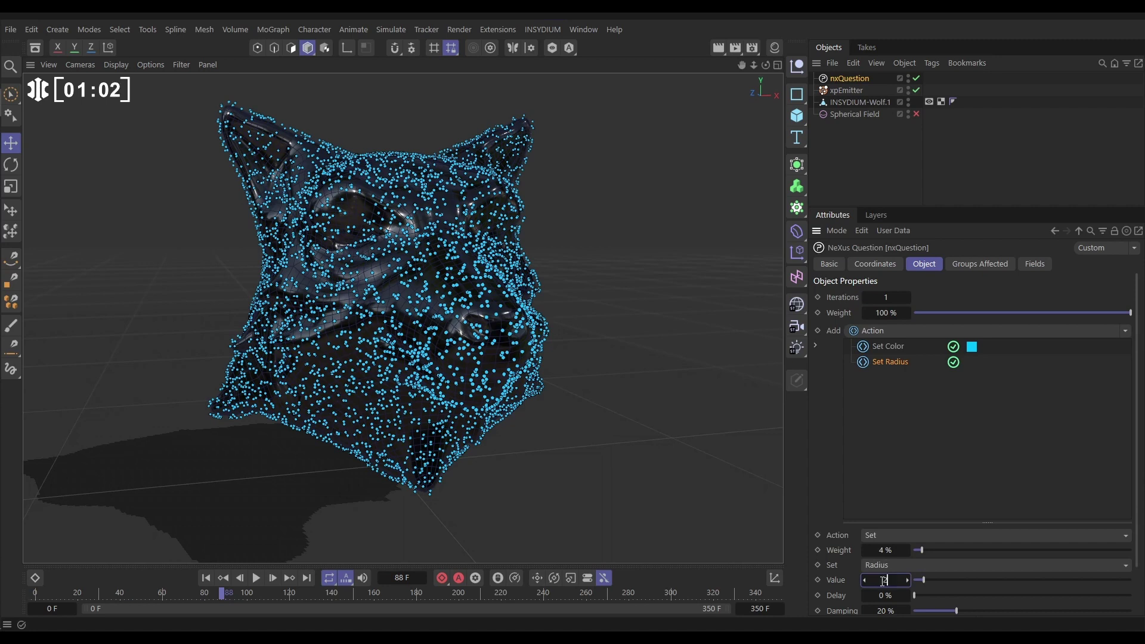
pyautogui.press('Return')
# Step: Replay the simulation to preview the larger particles, stopping at frame 33
pyautogui.click(206, 578)
pyautogui.click(256, 578)
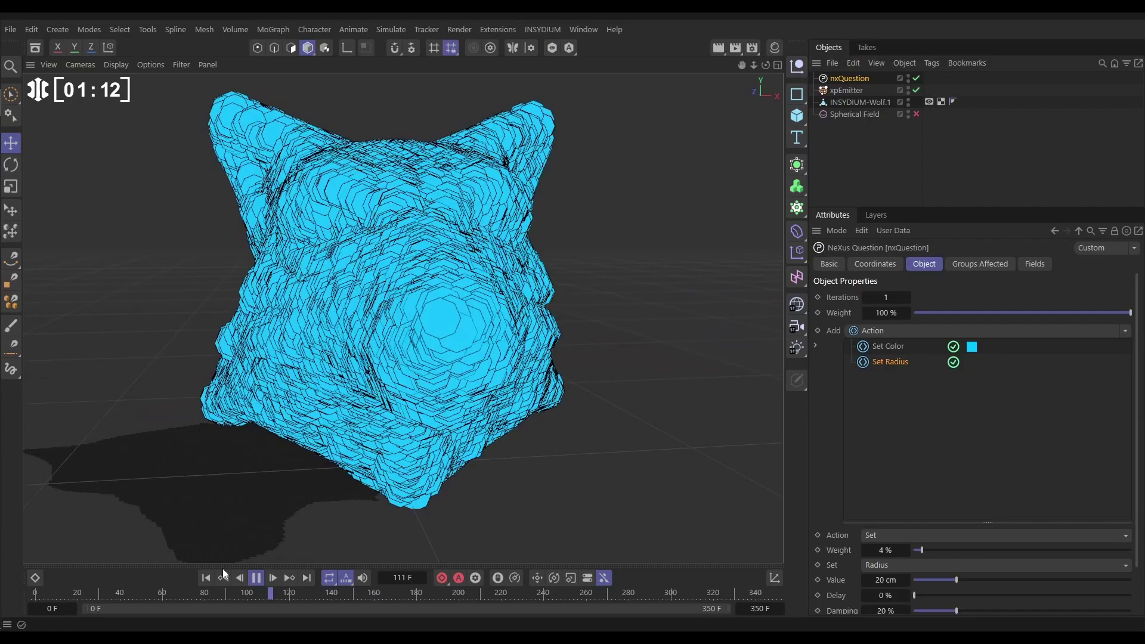
pyautogui.click(205, 578)
pyautogui.click(256, 578)
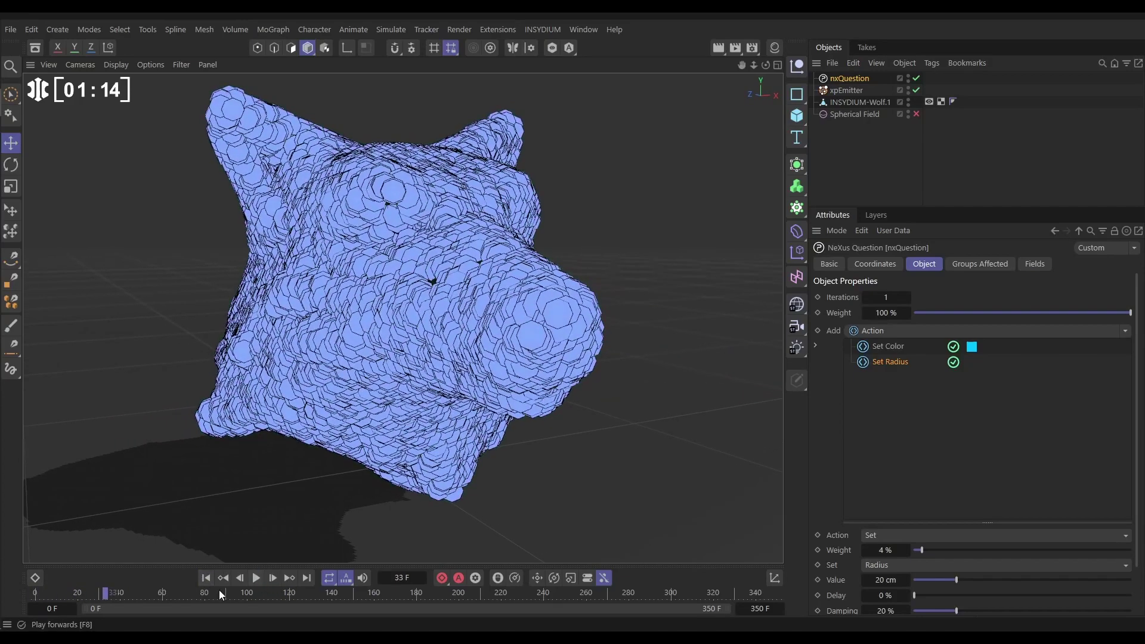
# Step: Enable the Spherical Field in the Object Manager, test it in playback, then rewind to frame 0
pyautogui.click(205, 578)
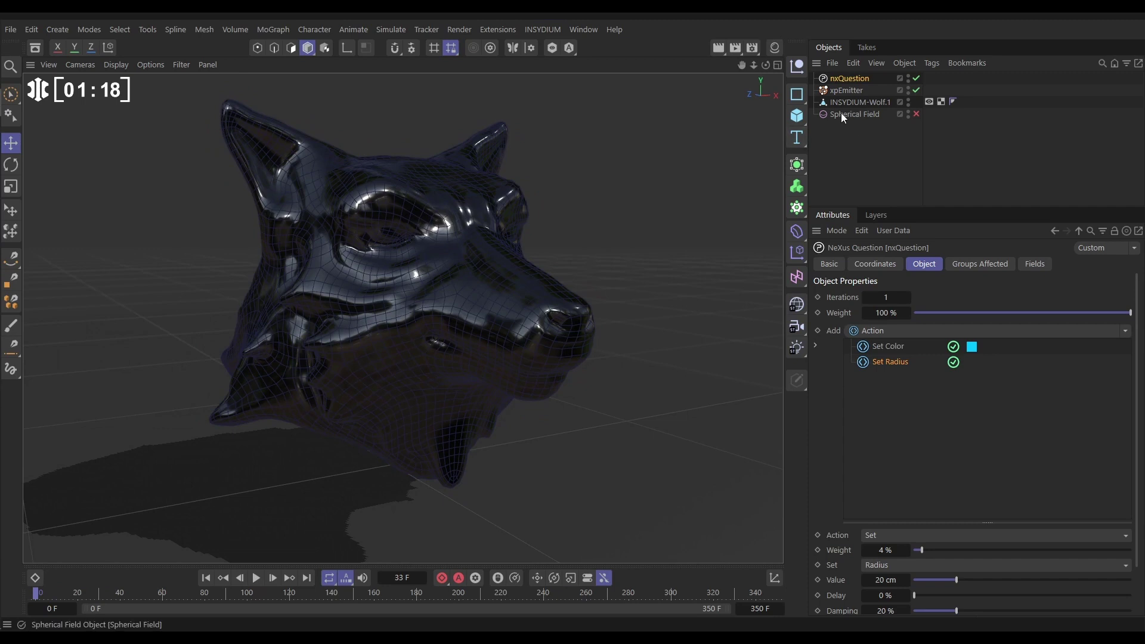
pyautogui.click(914, 115)
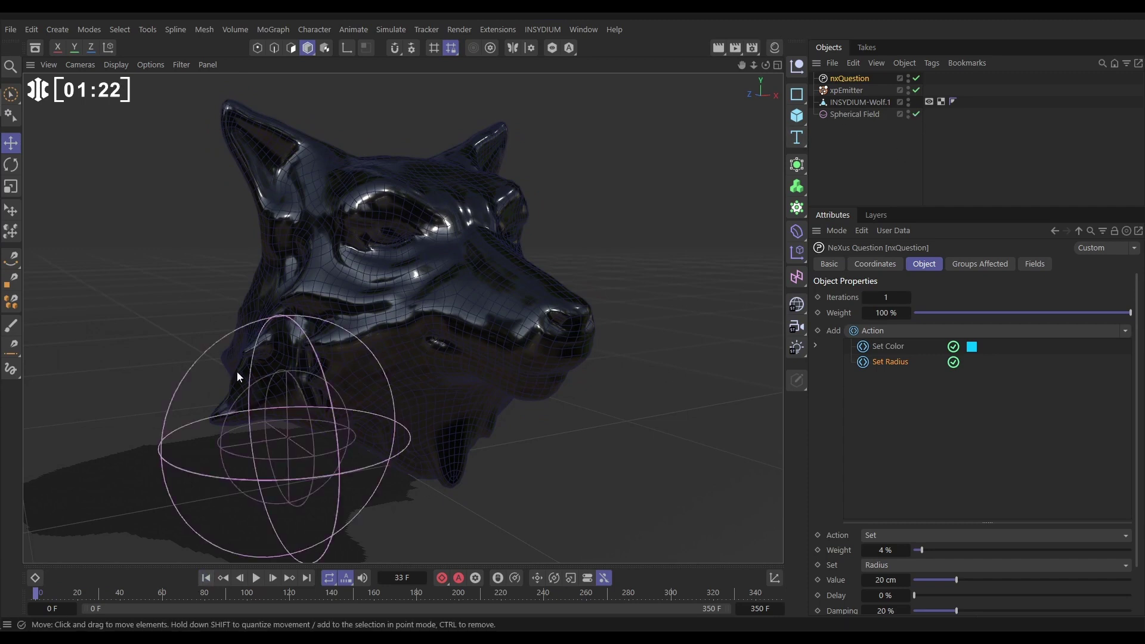
pyautogui.click(256, 577)
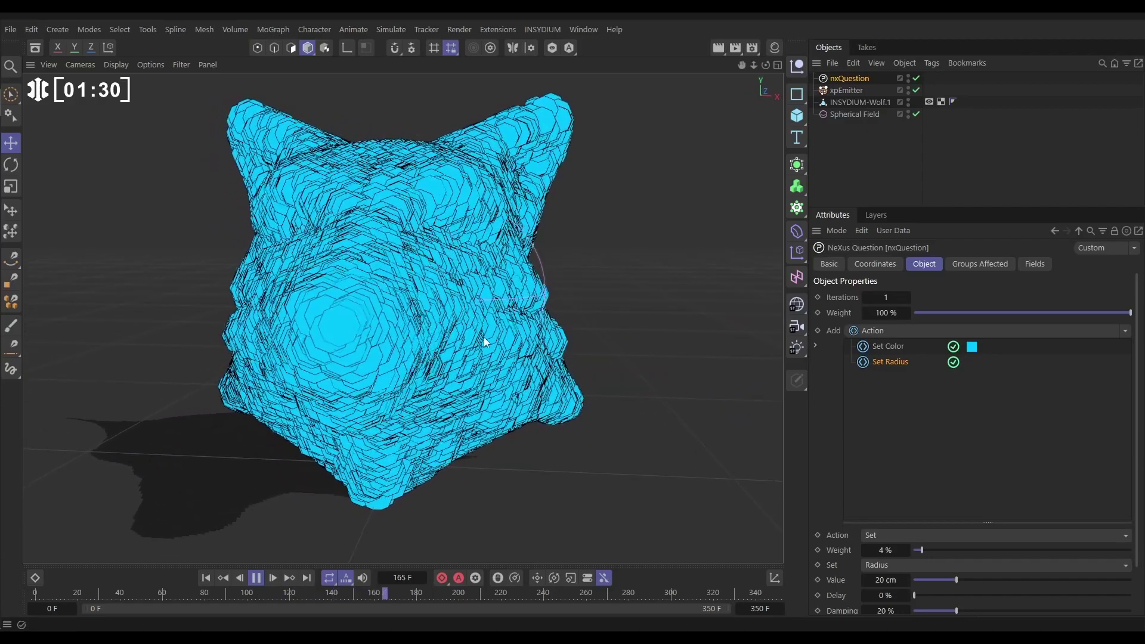
pyautogui.click(205, 578)
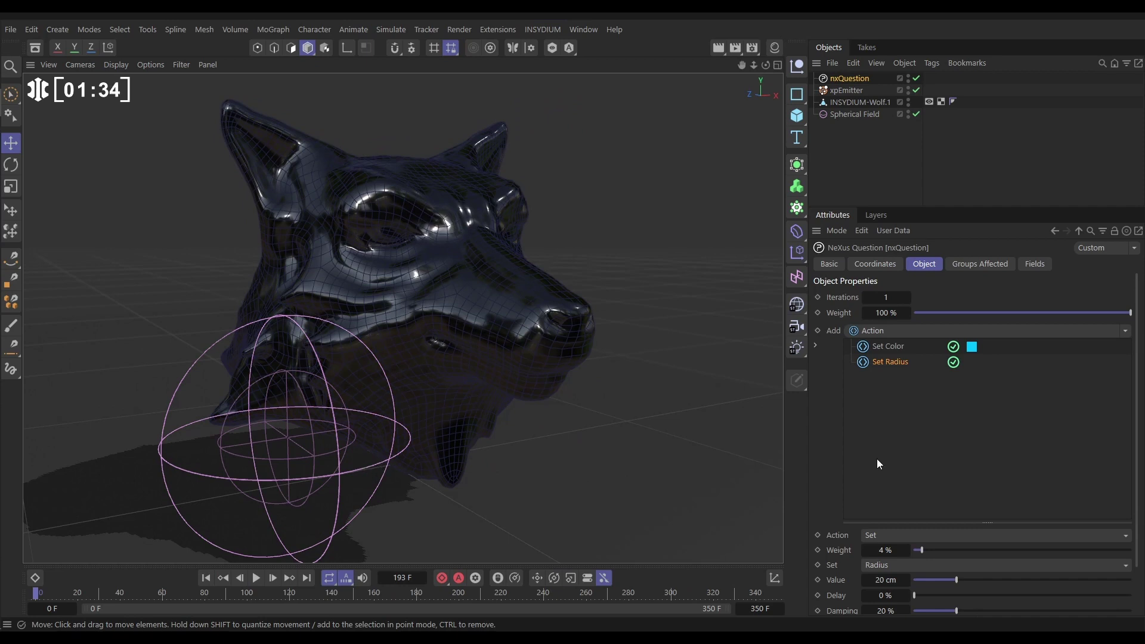
# Step: Drag the Spherical Field into the nxQuestion's Fields list, then return to the Object tab
pyautogui.click(1036, 264)
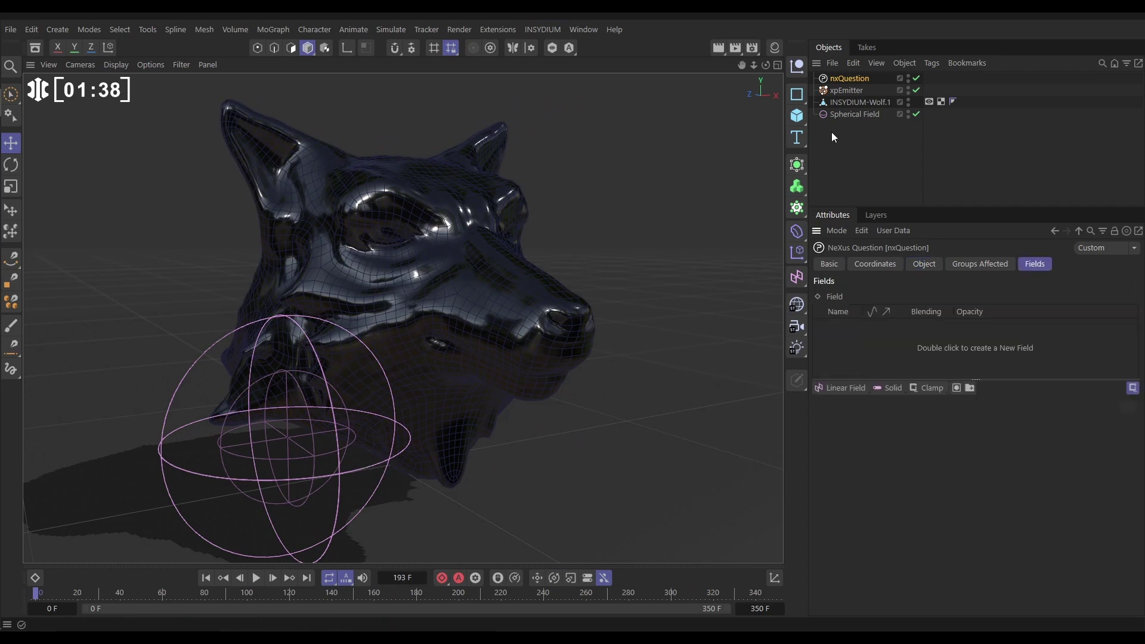
pyautogui.moveTo(831, 116); pyautogui.dragTo(889, 336)
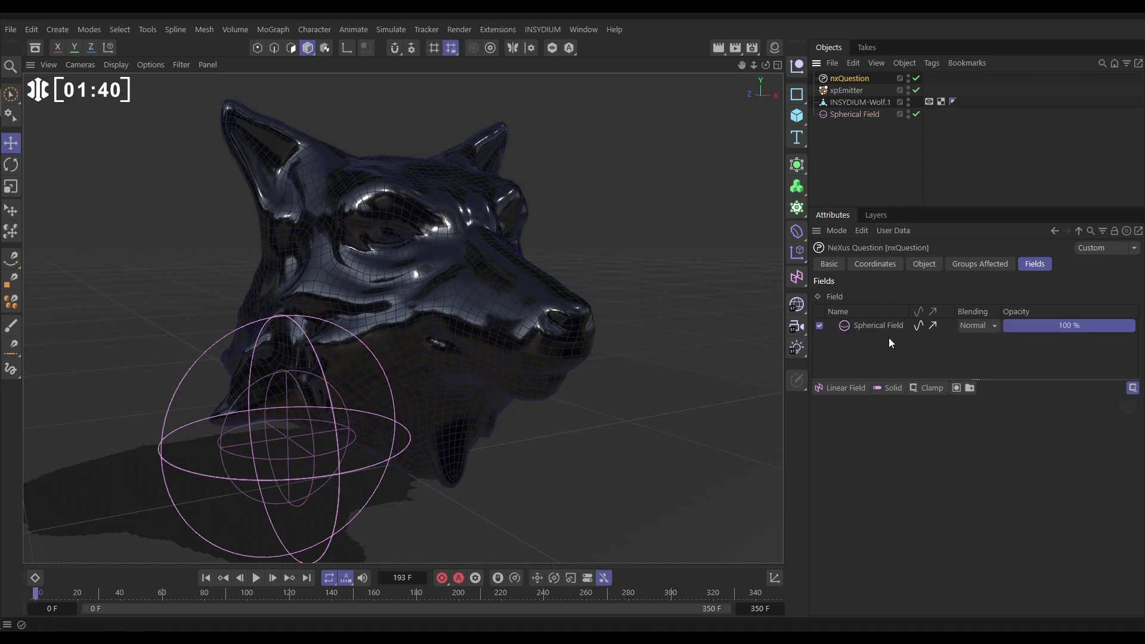
pyautogui.click(918, 264)
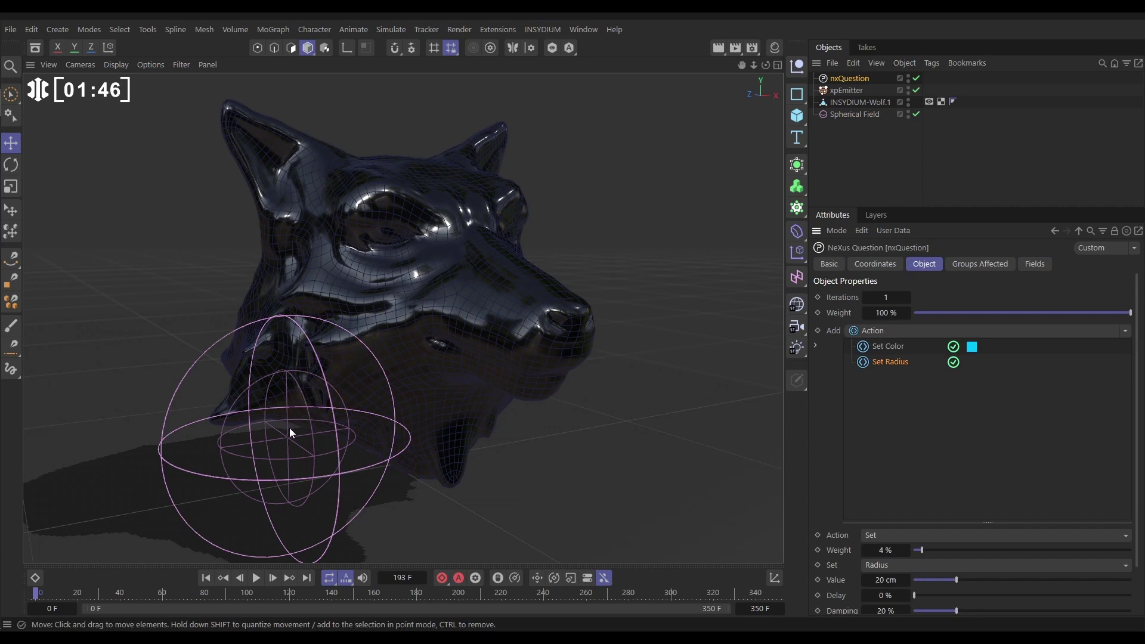
# Step: Add an If Age > 1s question and nest the Set Color action under it
pyautogui.click(886, 361)
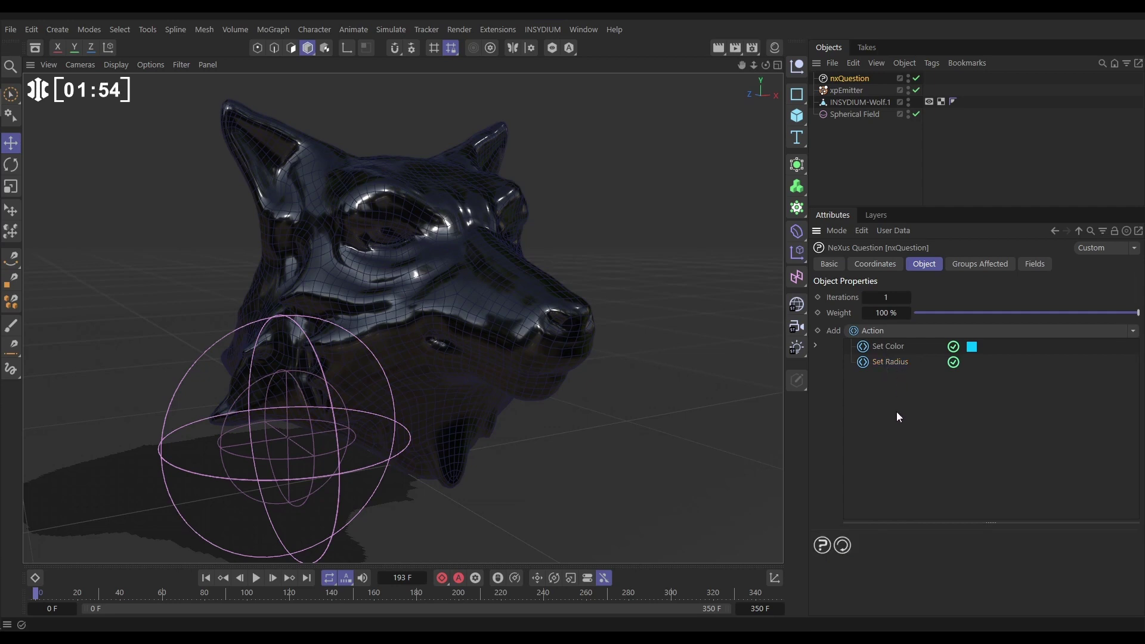
pyautogui.click(1133, 331)
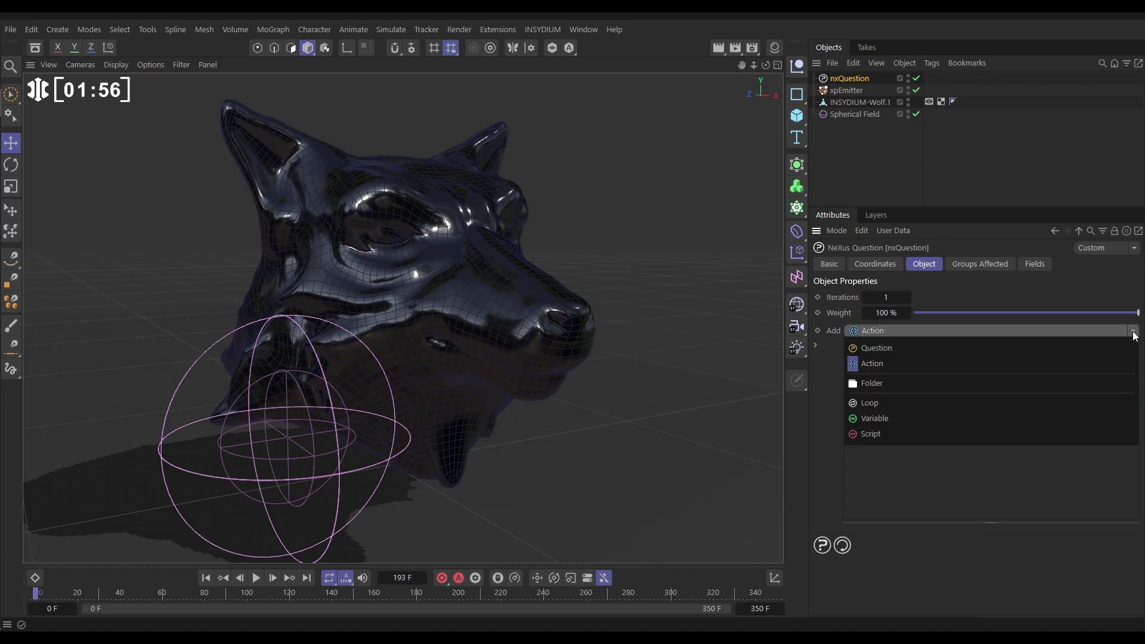
pyautogui.click(1061, 348)
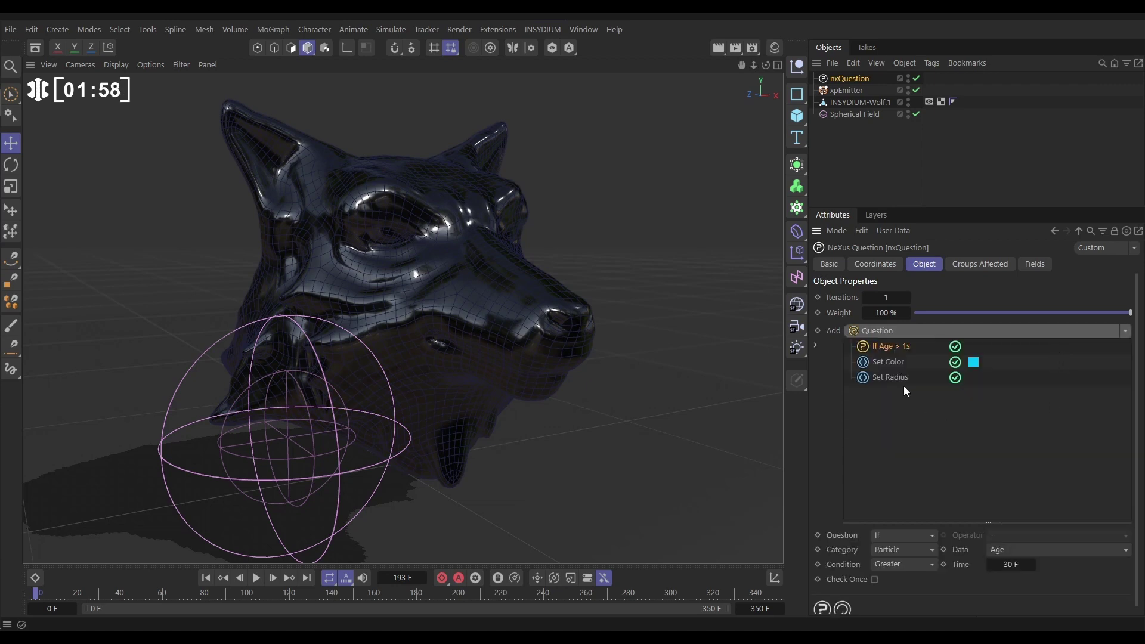
pyautogui.moveTo(879, 360)
pyautogui.mouseDown()
pyautogui.moveTo(885, 348)
pyautogui.moveTo(897, 370)
pyautogui.mouseUp()
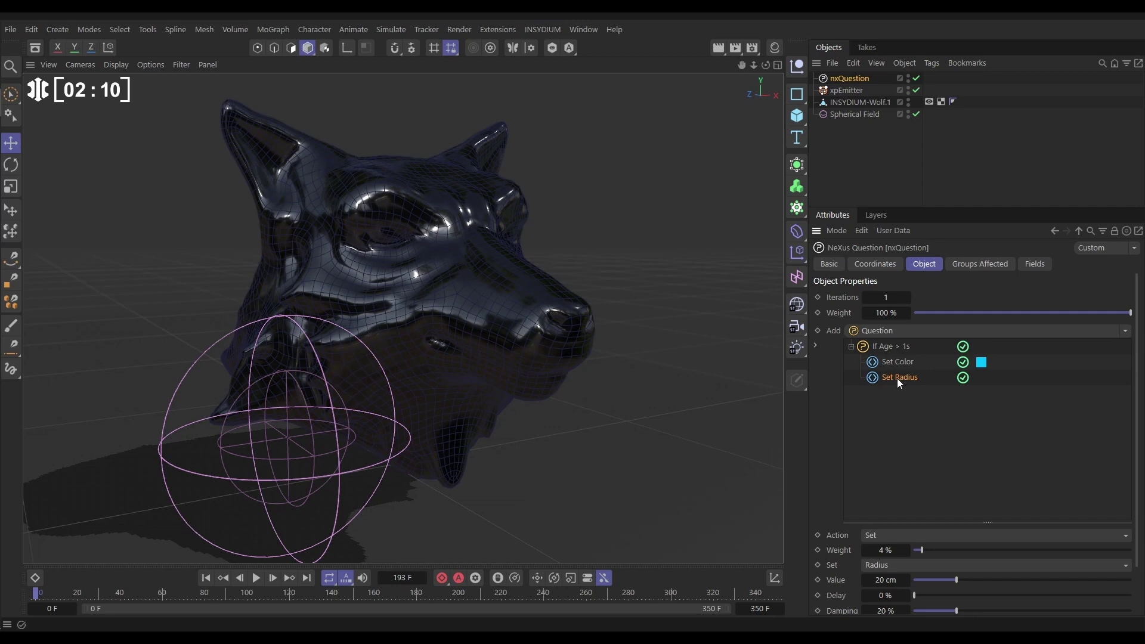
pyautogui.click(883, 350)
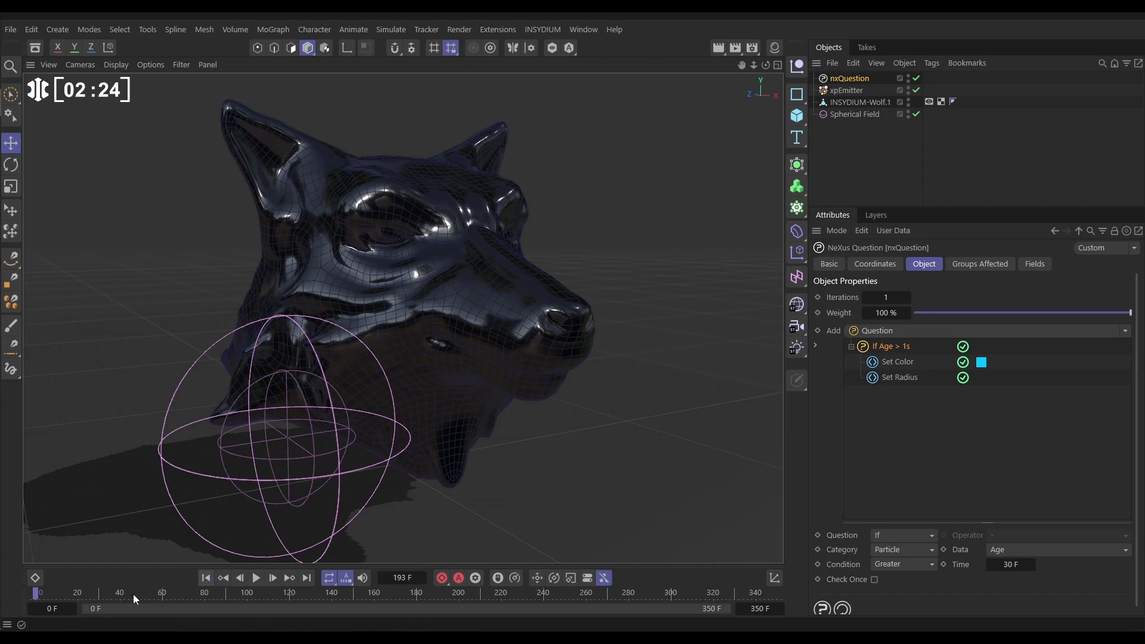
# Step: Preview the age question in playback, then rewind to frame 0
pyautogui.click(257, 578)
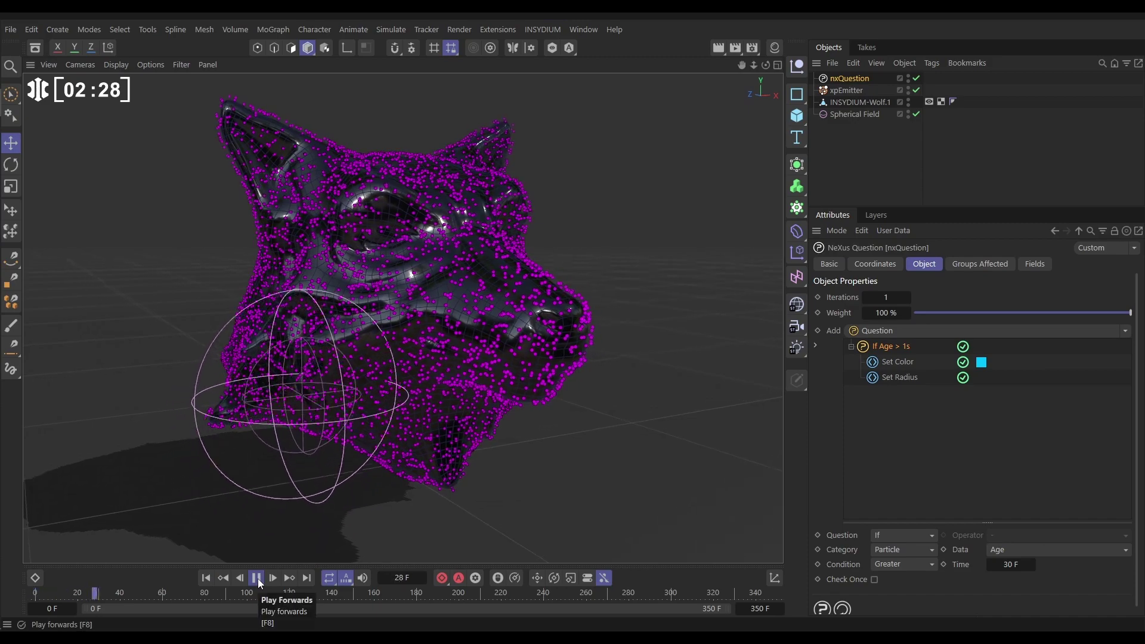
pyautogui.click(257, 579)
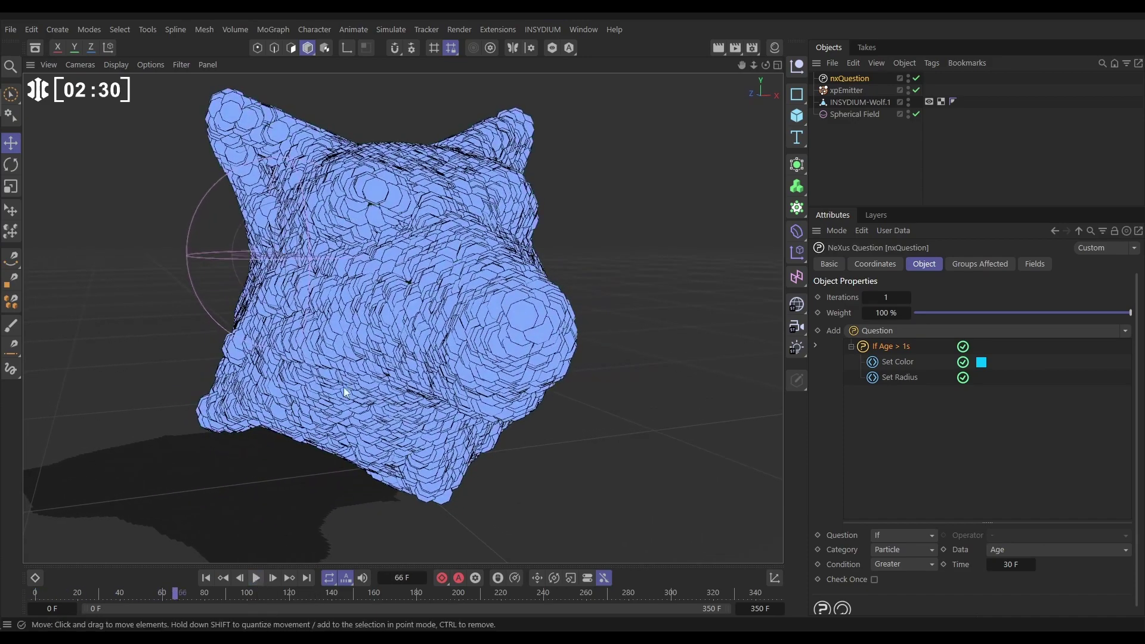
pyautogui.click(206, 578)
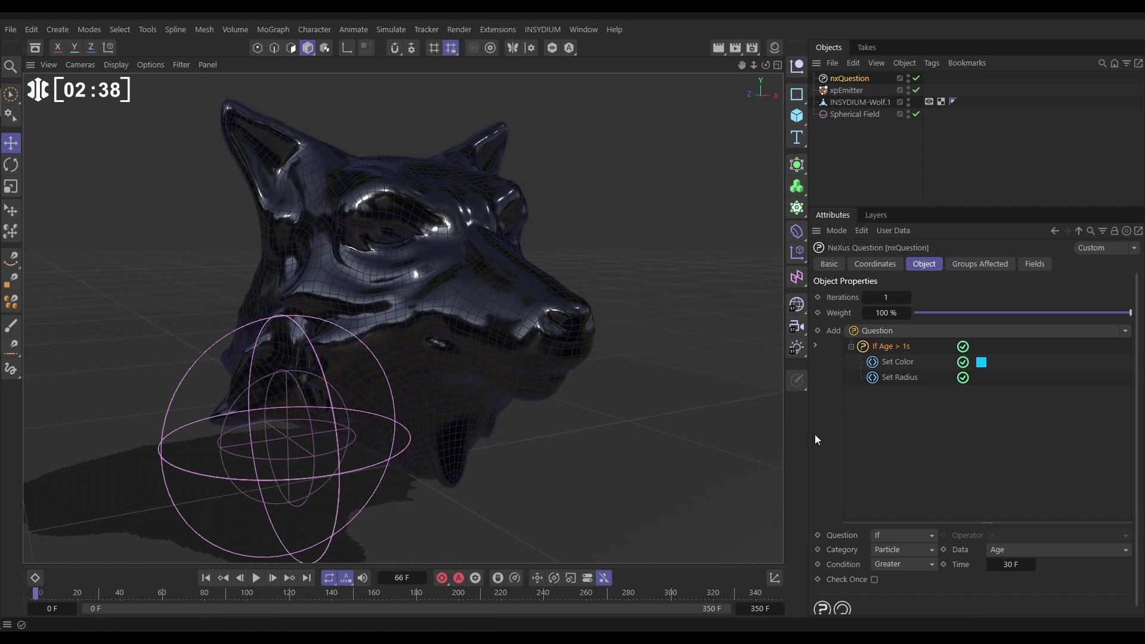
# Step: Switch the question's Data from Age to Field so it reads If Field > 0.5
pyautogui.click(1018, 548)
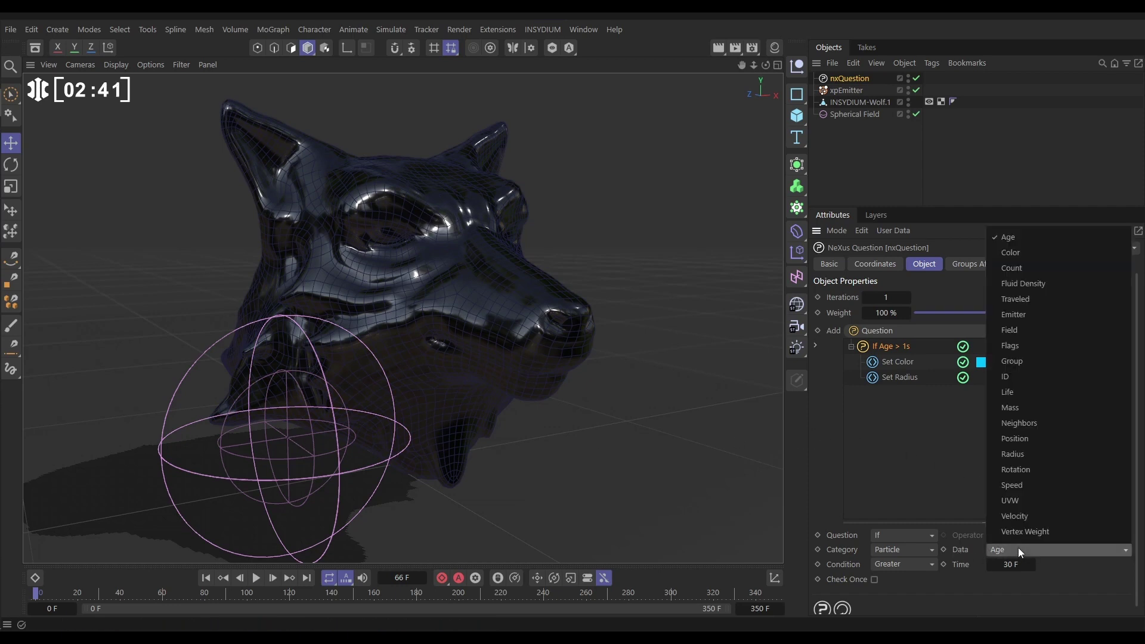
pyautogui.click(1006, 329)
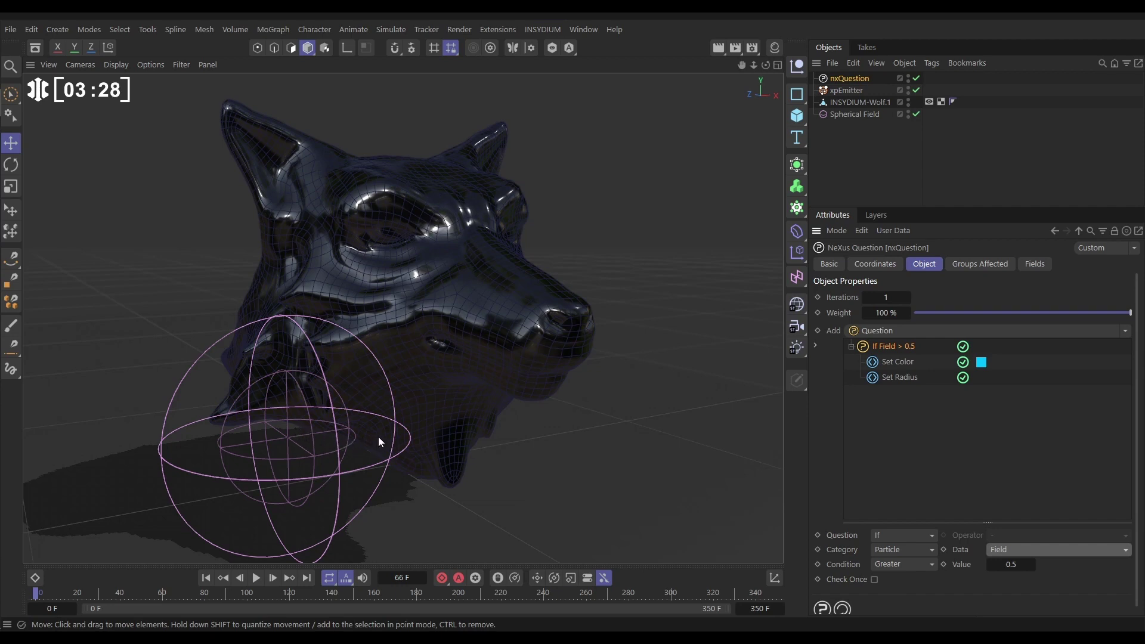
# Step: Replay the simulation with the If Field > 0.5 condition and rewind to the start
pyautogui.click(205, 578)
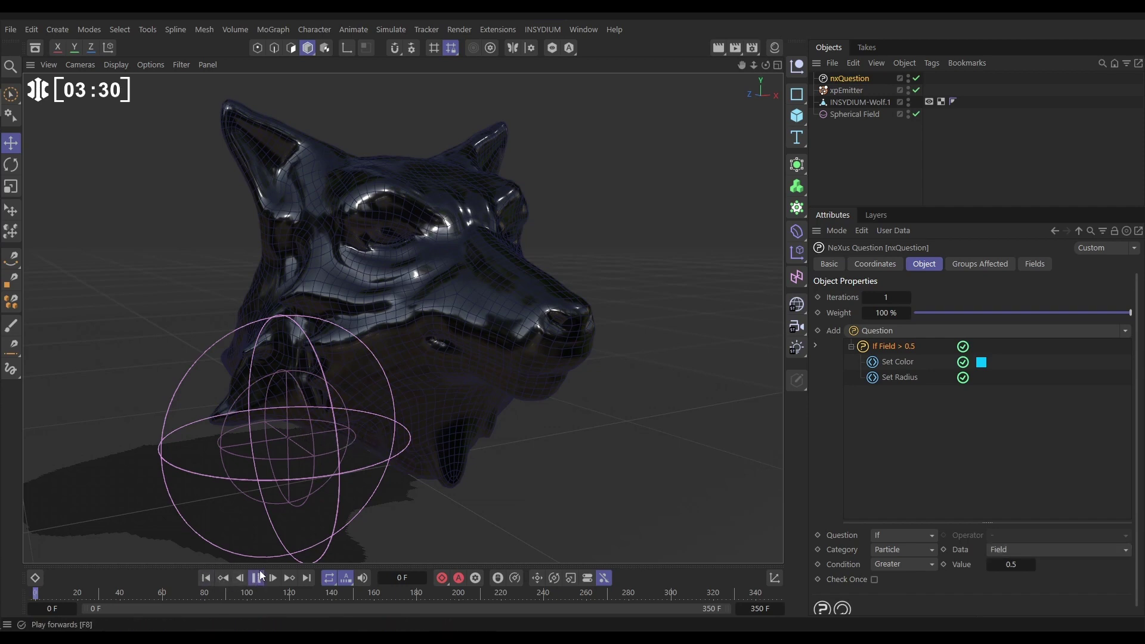
pyautogui.click(256, 578)
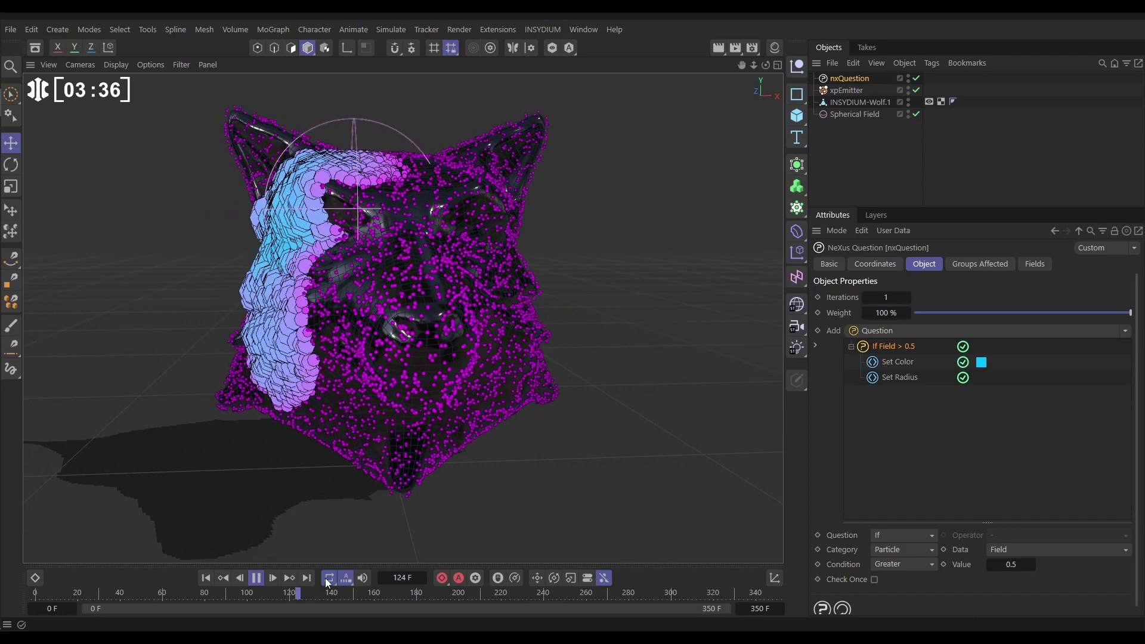
pyautogui.click(257, 578)
pyautogui.click(206, 578)
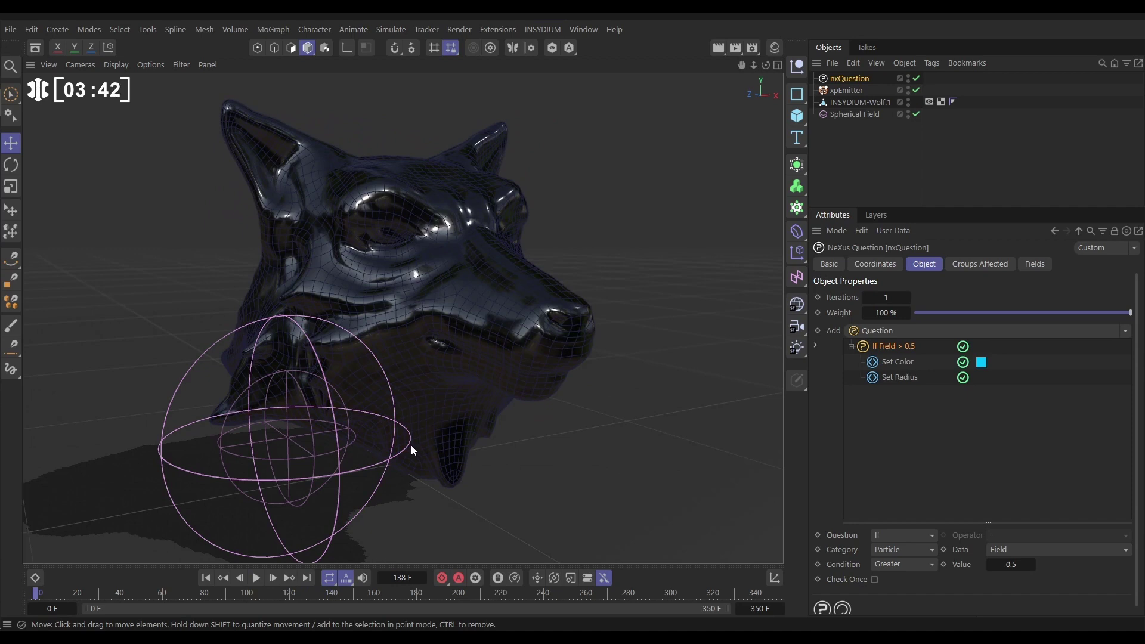
# Step: Set the field threshold Value to 0, replay to frame 184, then return to frame 0
pyautogui.click(1027, 570)
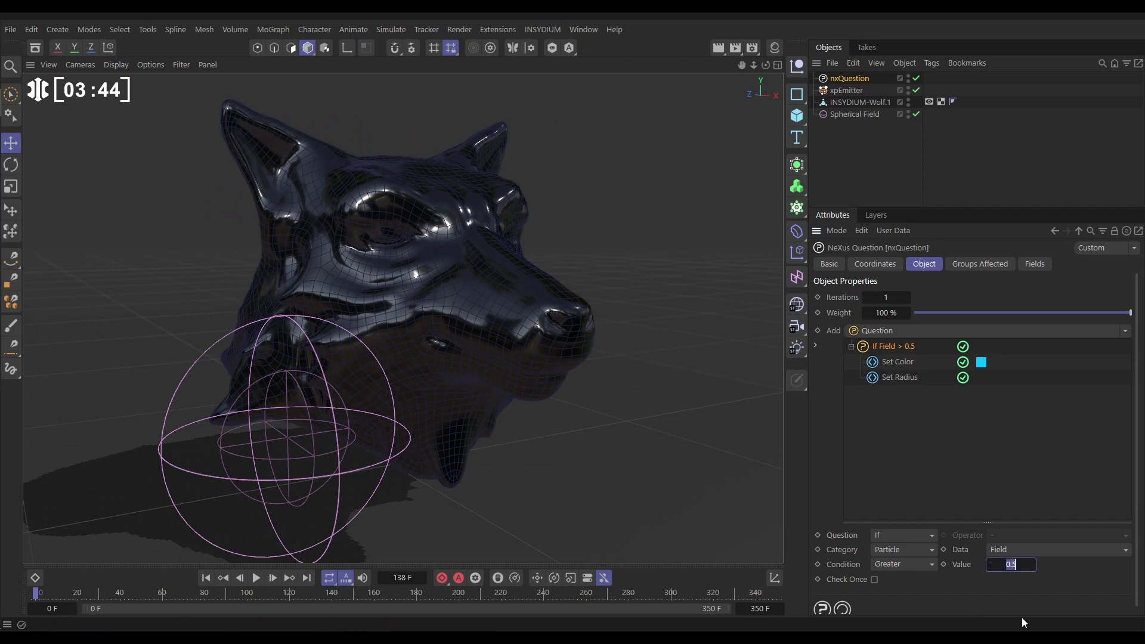
pyautogui.write('0')
pyautogui.press('Return')
pyautogui.click(206, 578)
pyautogui.click(256, 578)
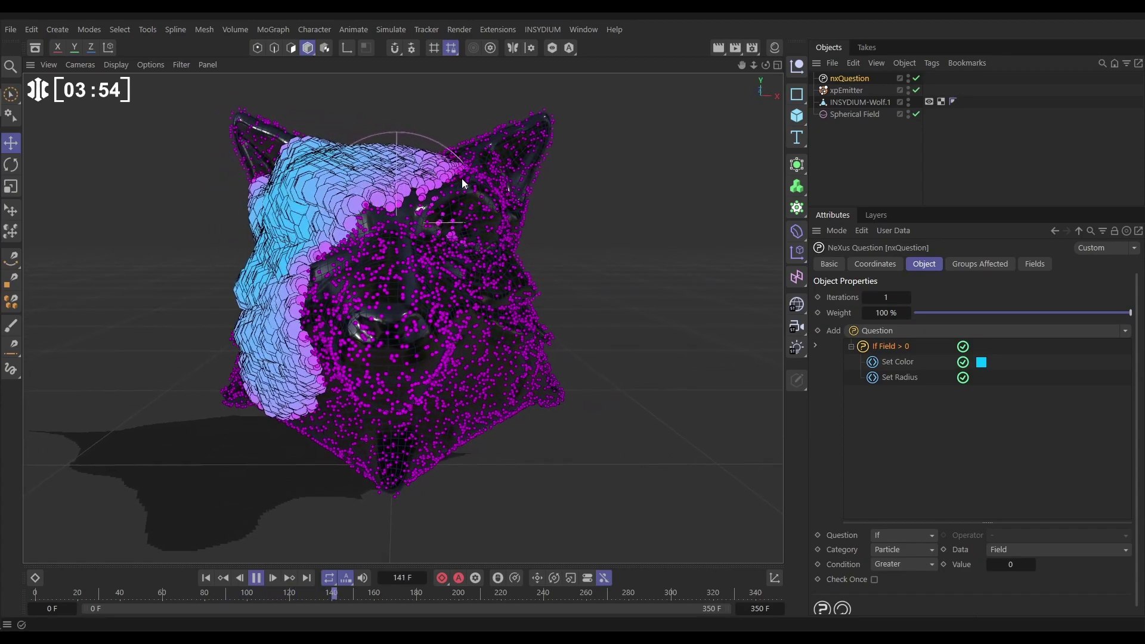
pyautogui.click(256, 578)
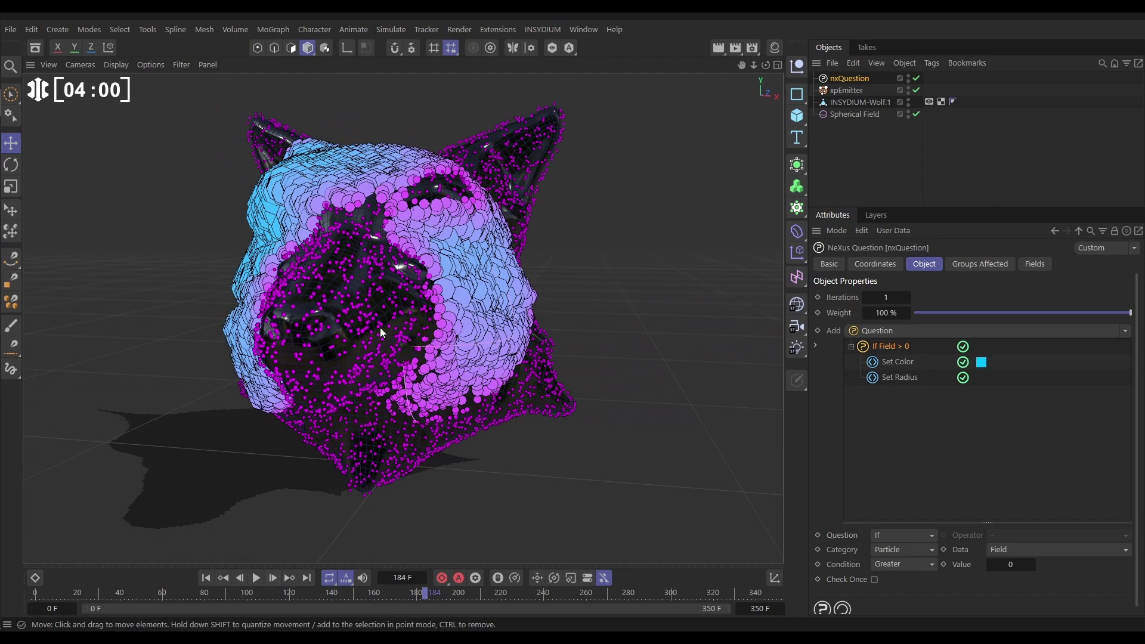
pyautogui.click(206, 578)
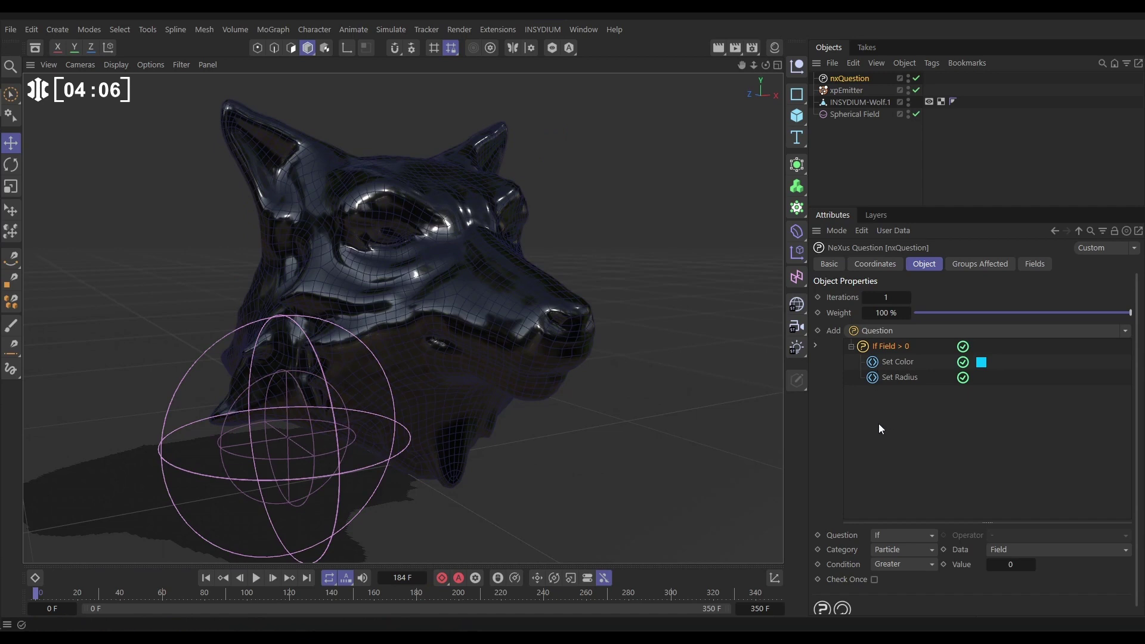
# Step: Add a new question below Set Radius, make it Else, and copy Set Color under it
pyautogui.click(886, 348)
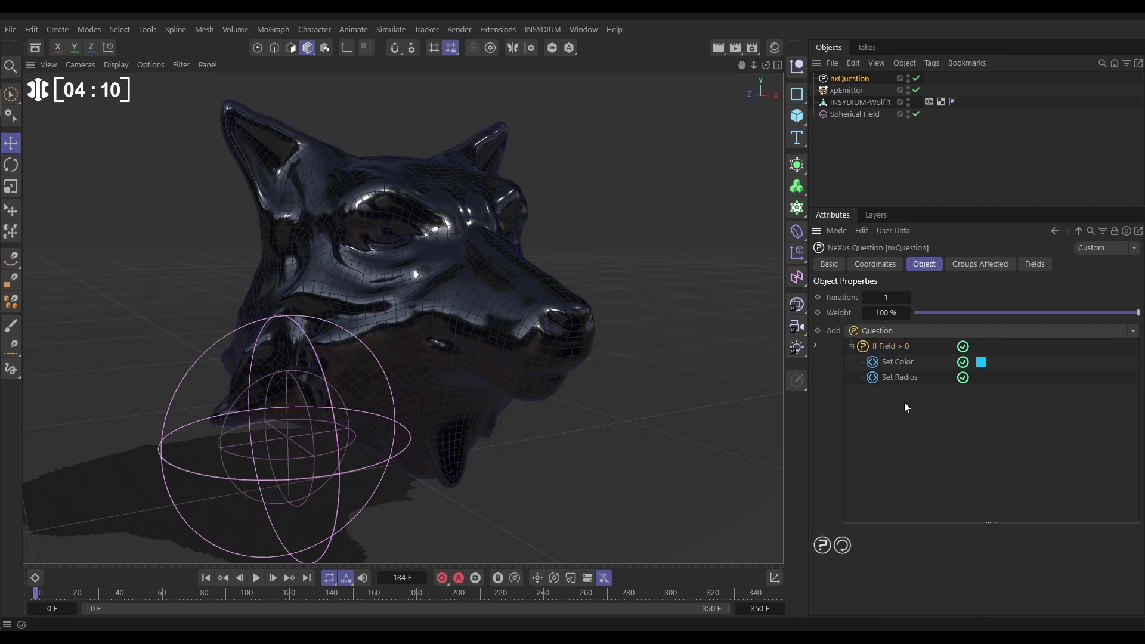
pyautogui.click(954, 331)
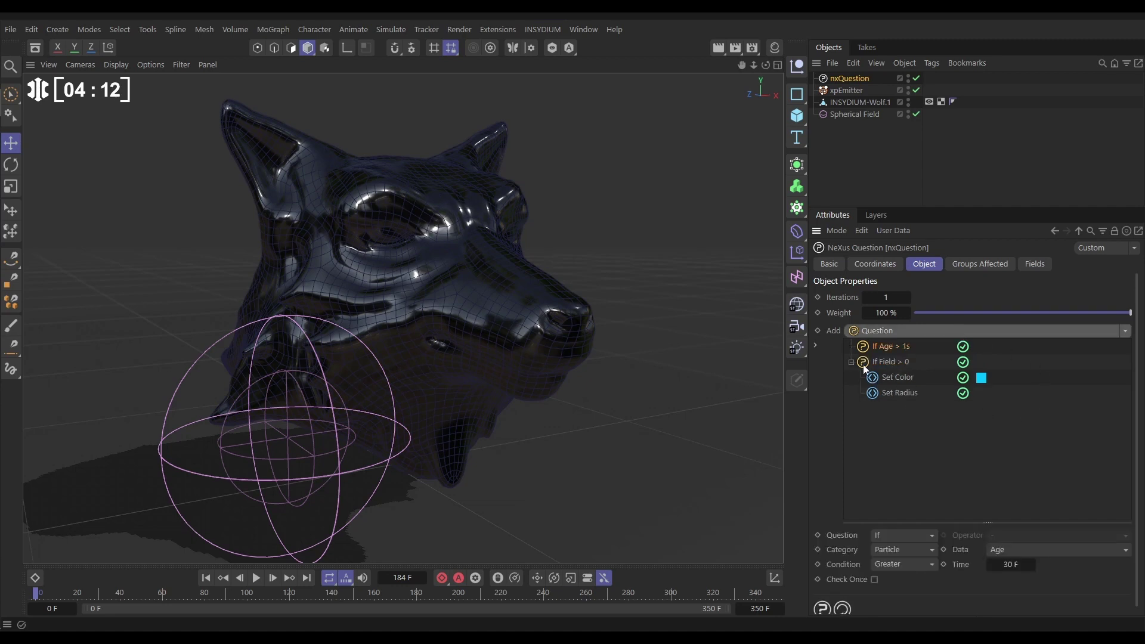
pyautogui.moveTo(881, 346); pyautogui.dragTo(886, 393)
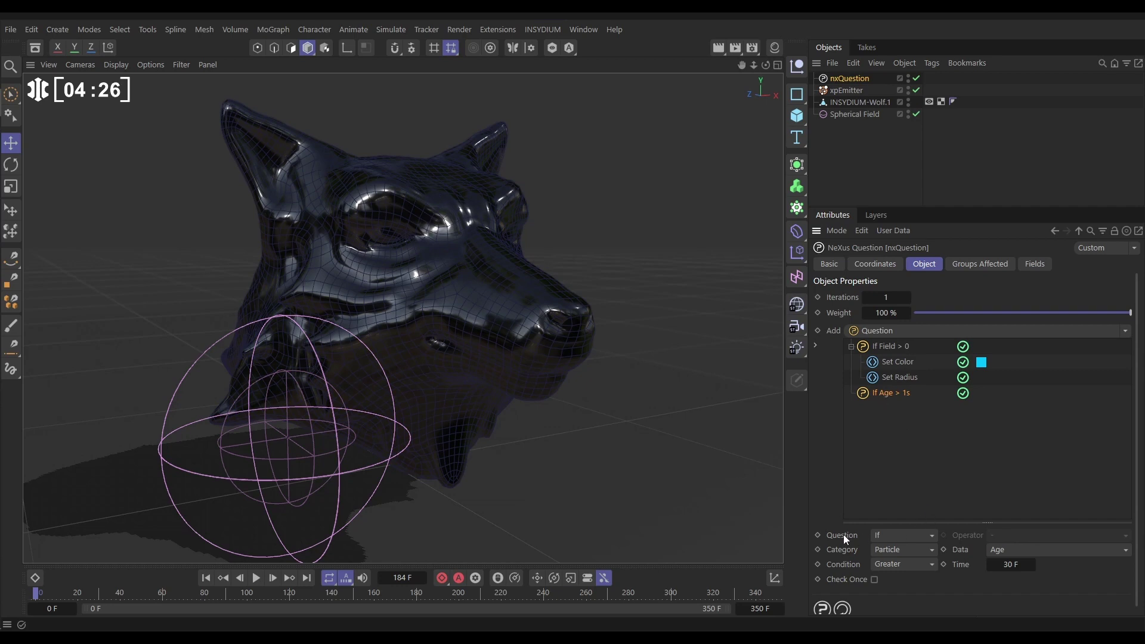
pyautogui.click(885, 536)
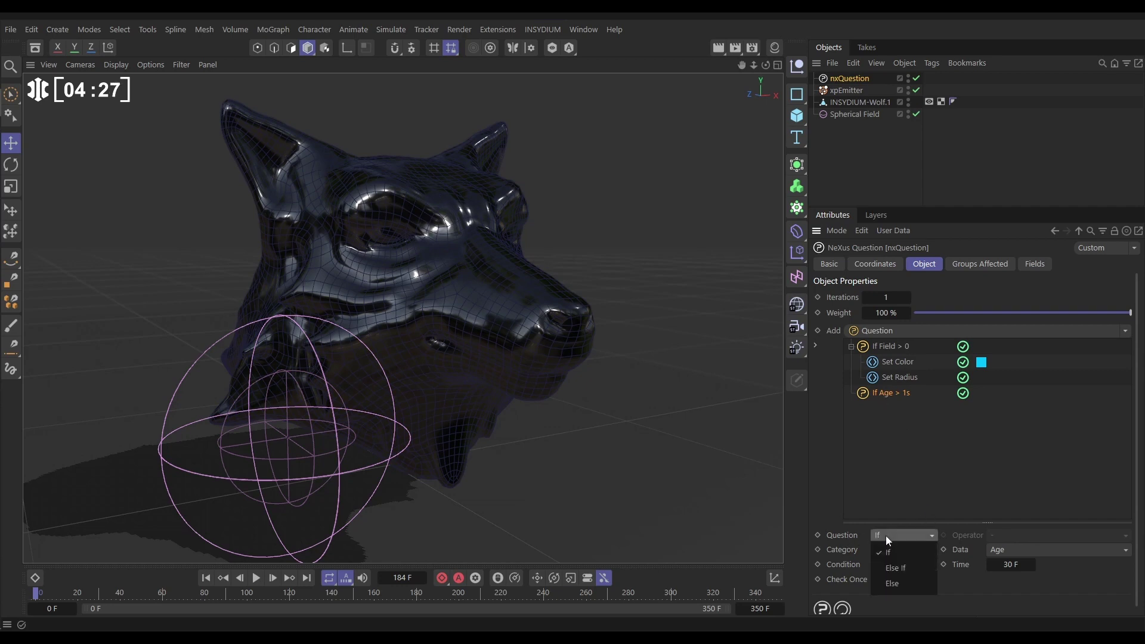
pyautogui.click(892, 584)
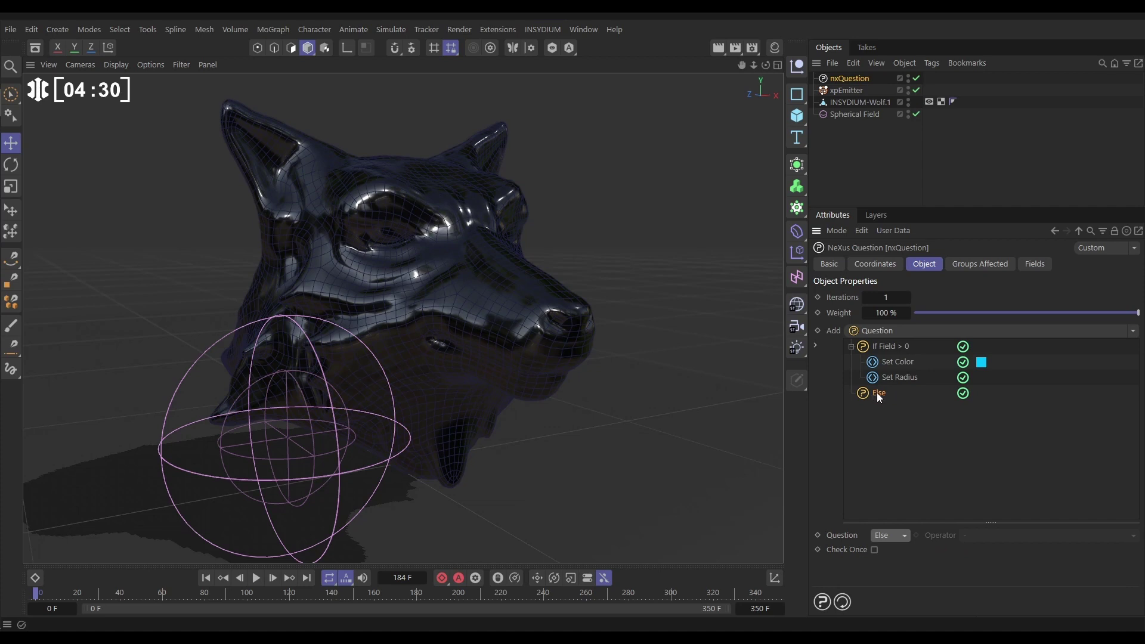
pyautogui.click(897, 364)
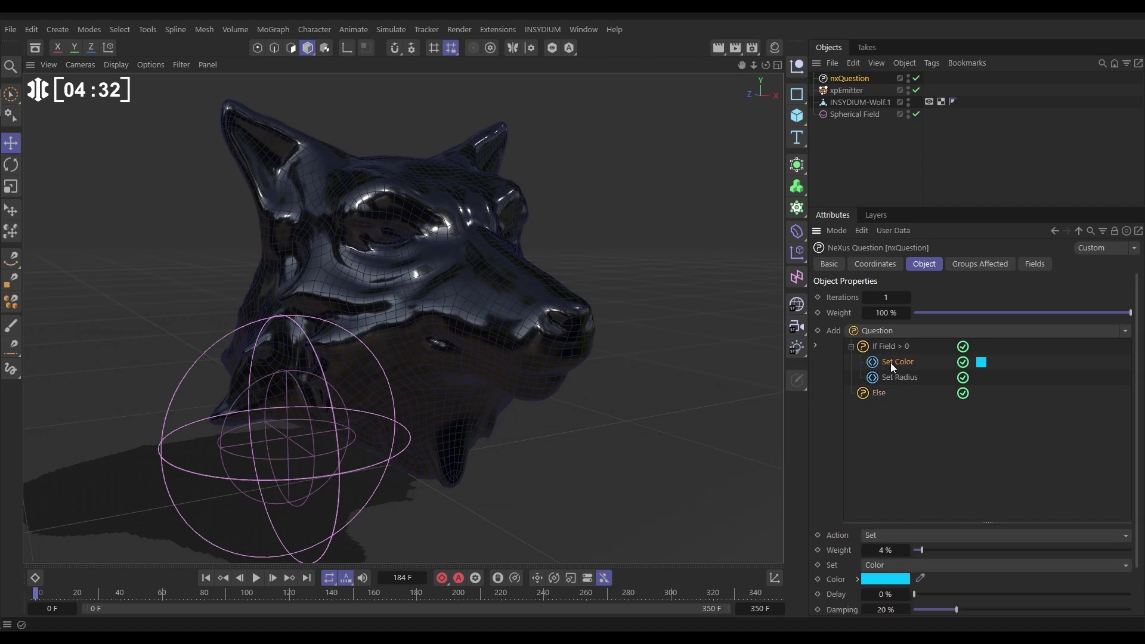
pyautogui.keyDown('ctrl'); pyautogui.moveTo(890, 362); pyautogui.dragTo(894, 417); pyautogui.keyUp('ctrl')
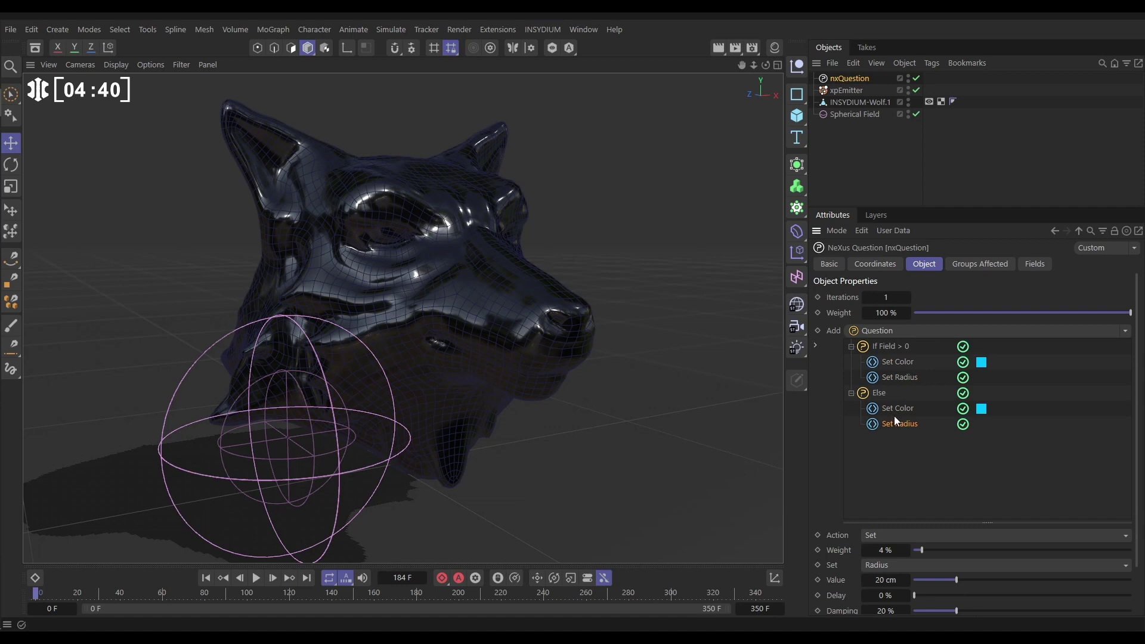
# Step: Give the Else branch's Set Color a magenta colour sampled from a particle in the viewport
pyautogui.click(896, 411)
pyautogui.click(921, 578)
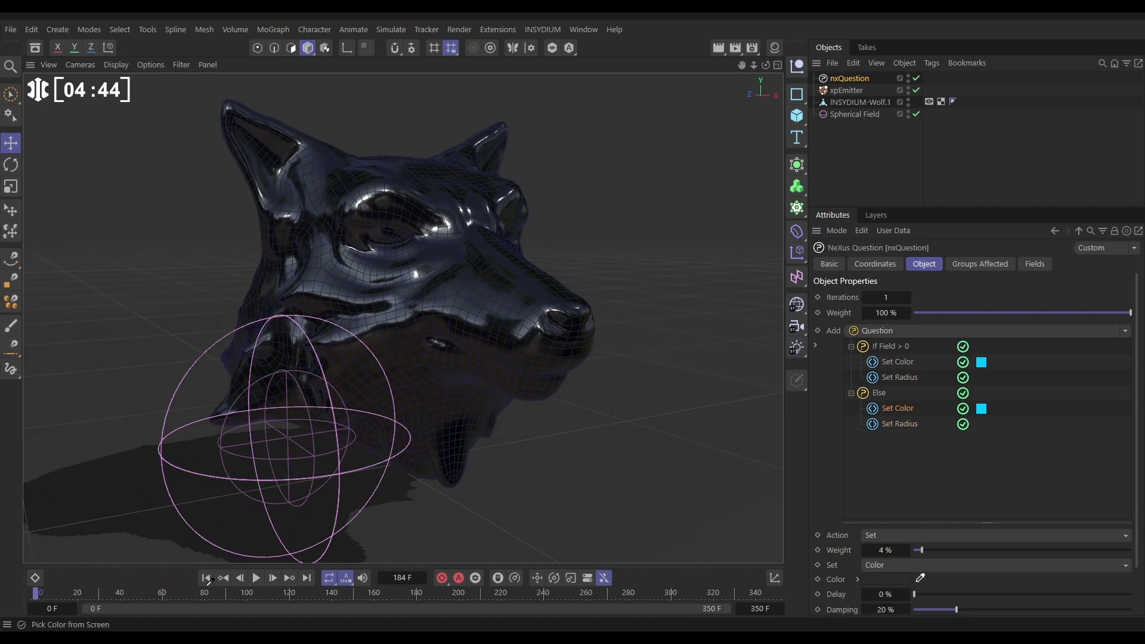
pyautogui.press('Escape')
pyautogui.click(273, 578)
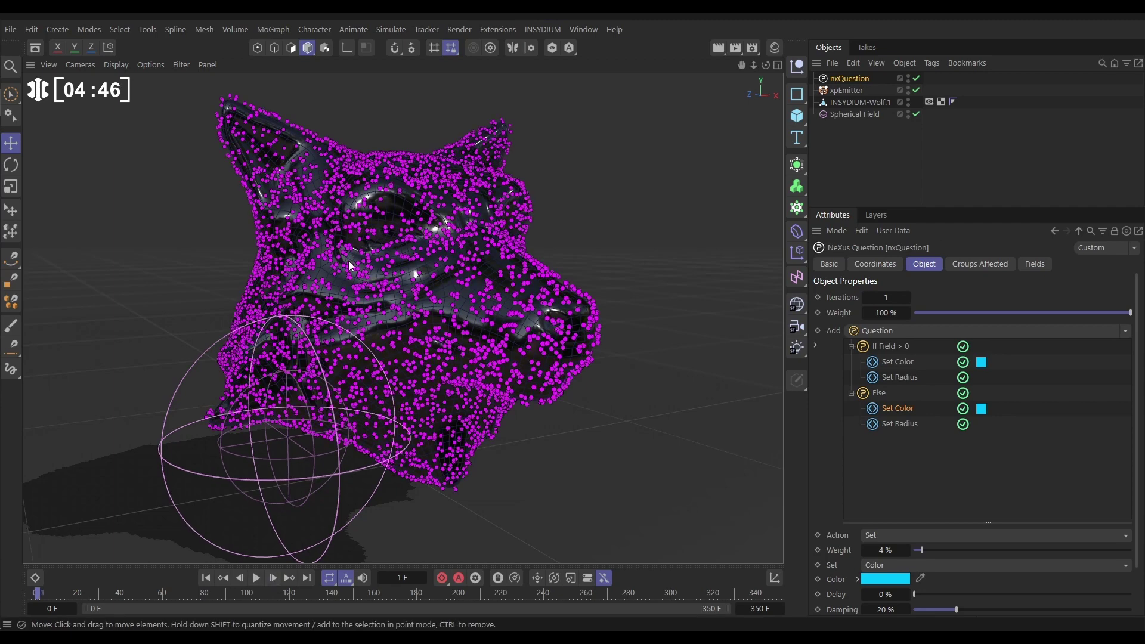
pyautogui.click(920, 578)
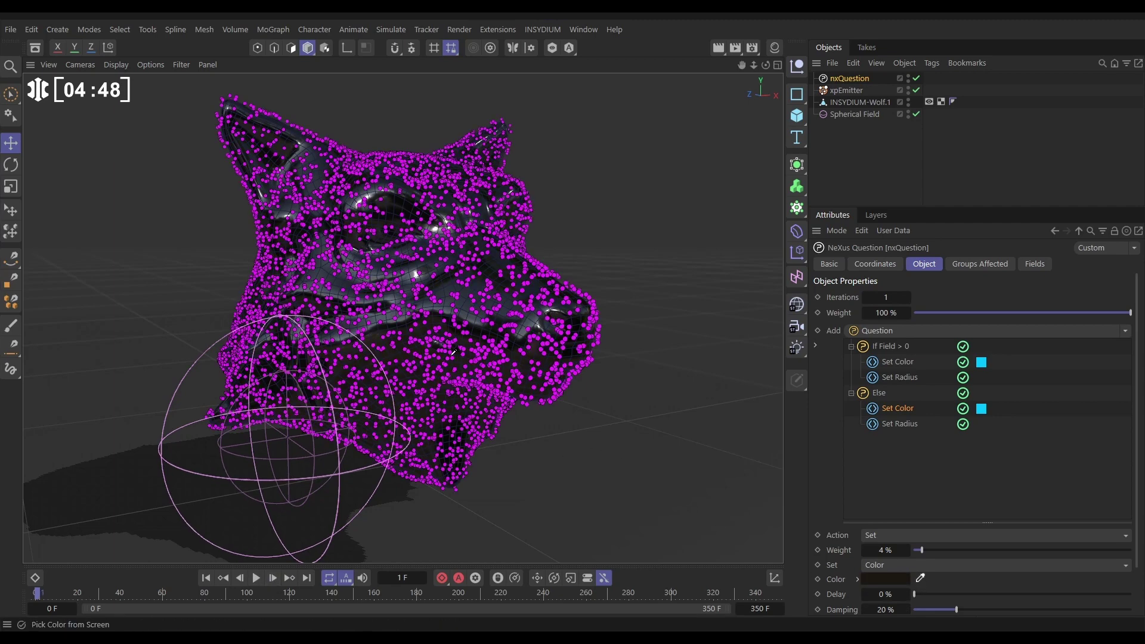
pyautogui.click(467, 360)
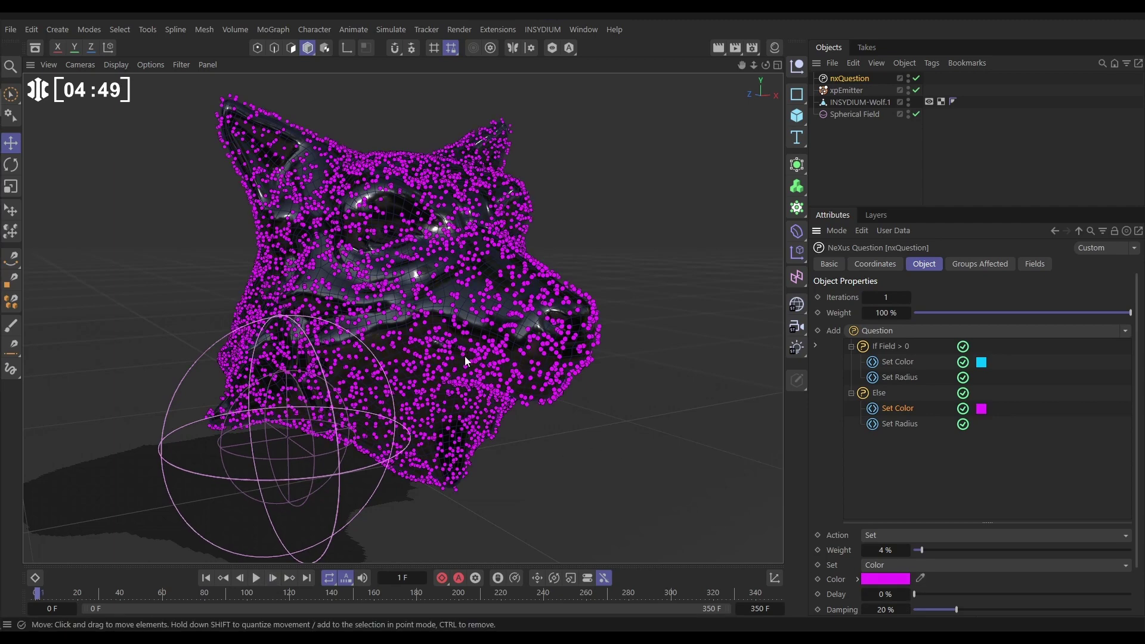
# Step: Set the Else branch's radius to 2 cm and rewind the animation to the start
pyautogui.click(900, 424)
pyautogui.click(883, 580)
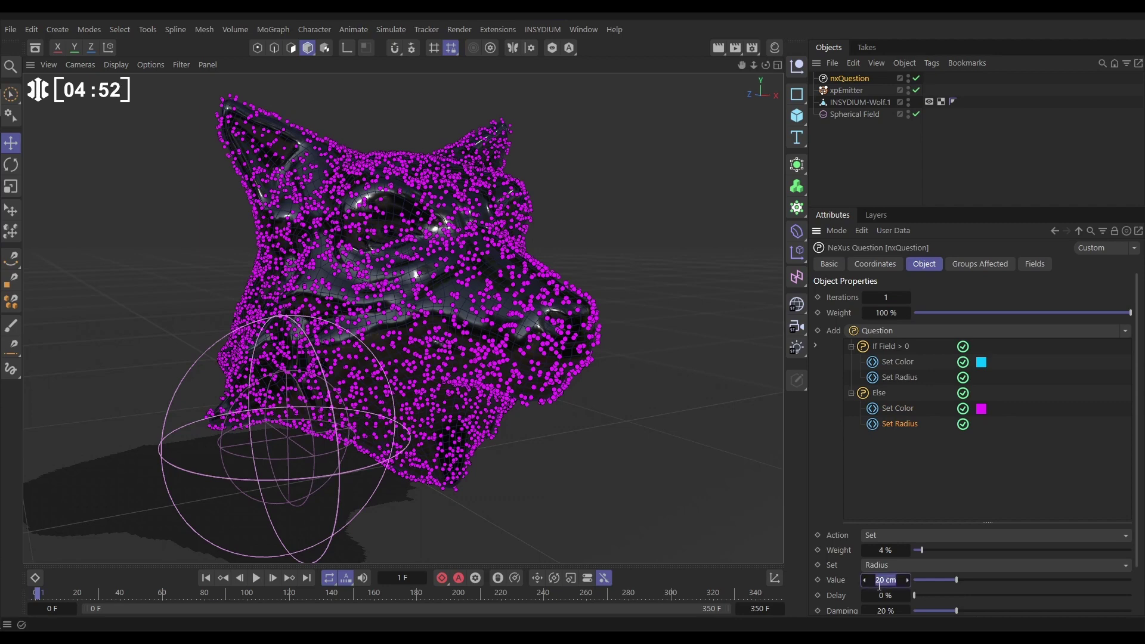
pyautogui.write('2')
pyautogui.press('Return')
pyautogui.click(206, 578)
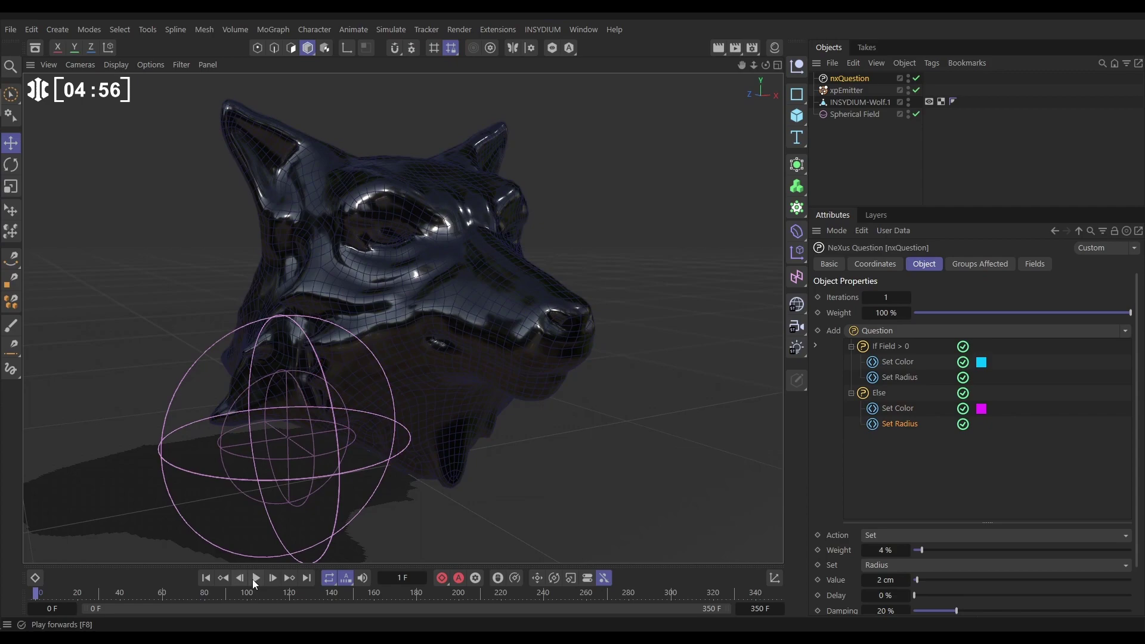
# Step: Adjust the Else Set Radius weight to 14 % during playback, then replay from the start
pyautogui.click(256, 578)
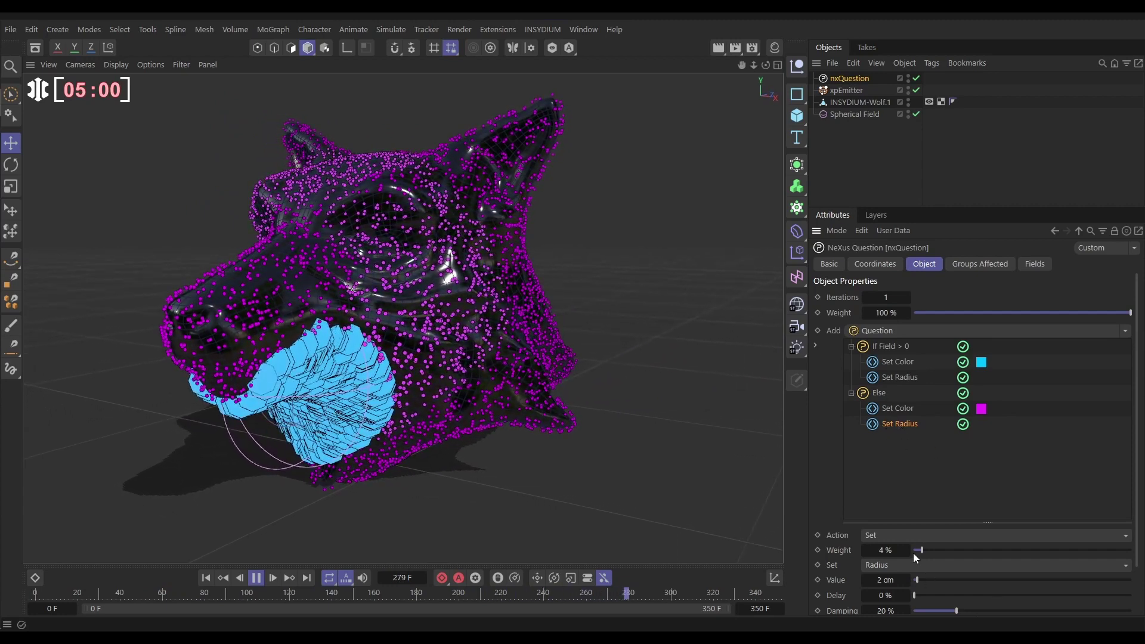
pyautogui.moveTo(918, 550); pyautogui.dragTo(943, 550)
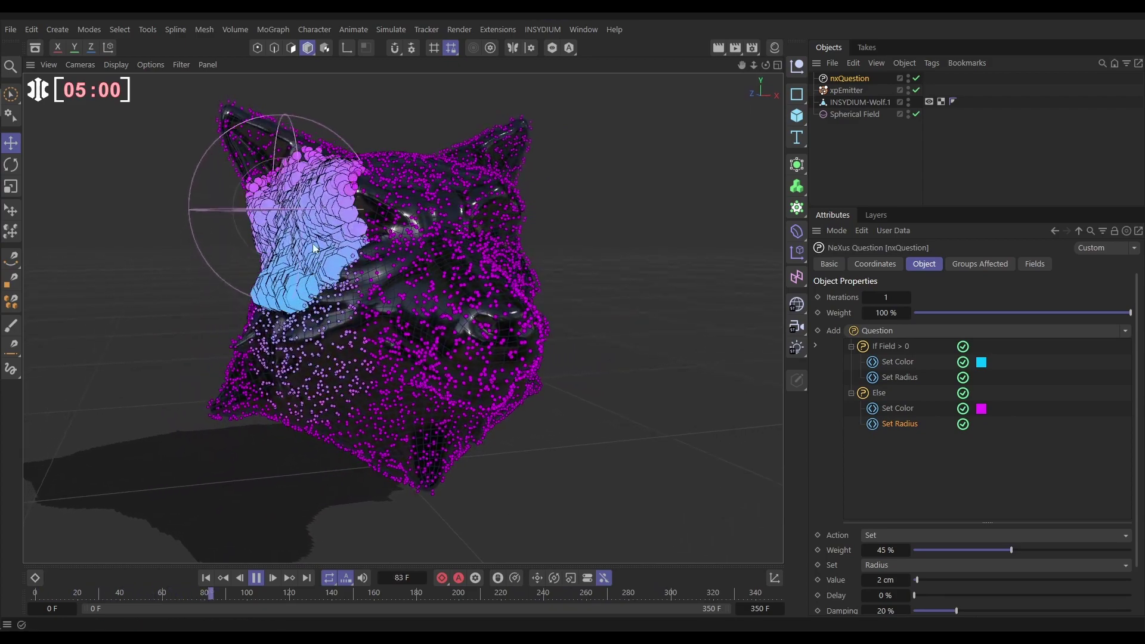
pyautogui.moveTo(989, 555); pyautogui.dragTo(953, 554)
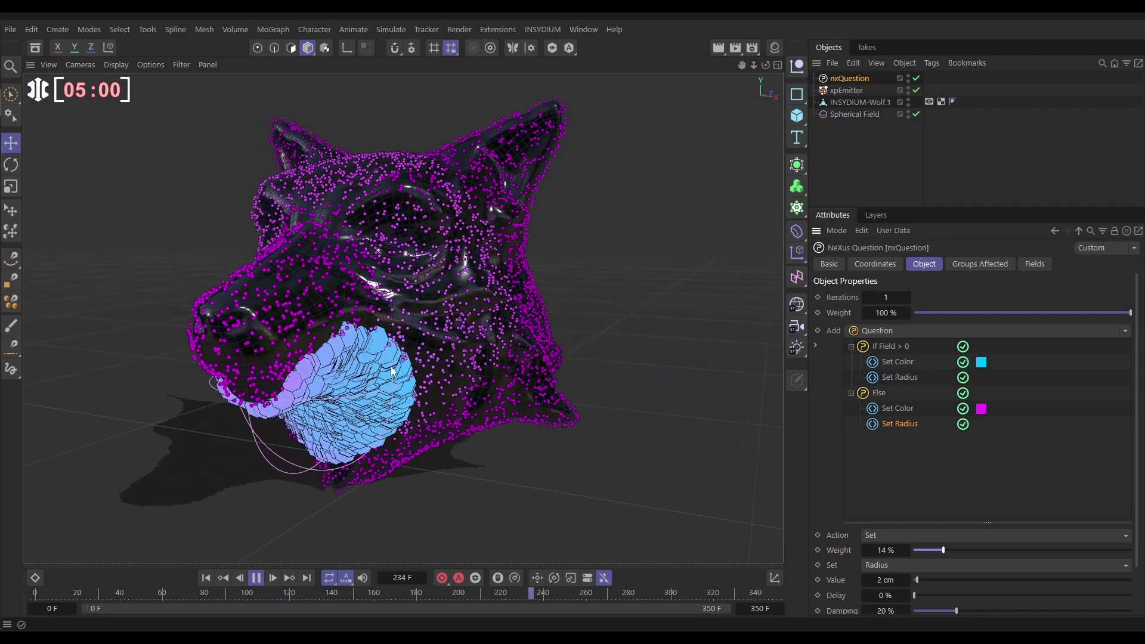
pyautogui.click(206, 578)
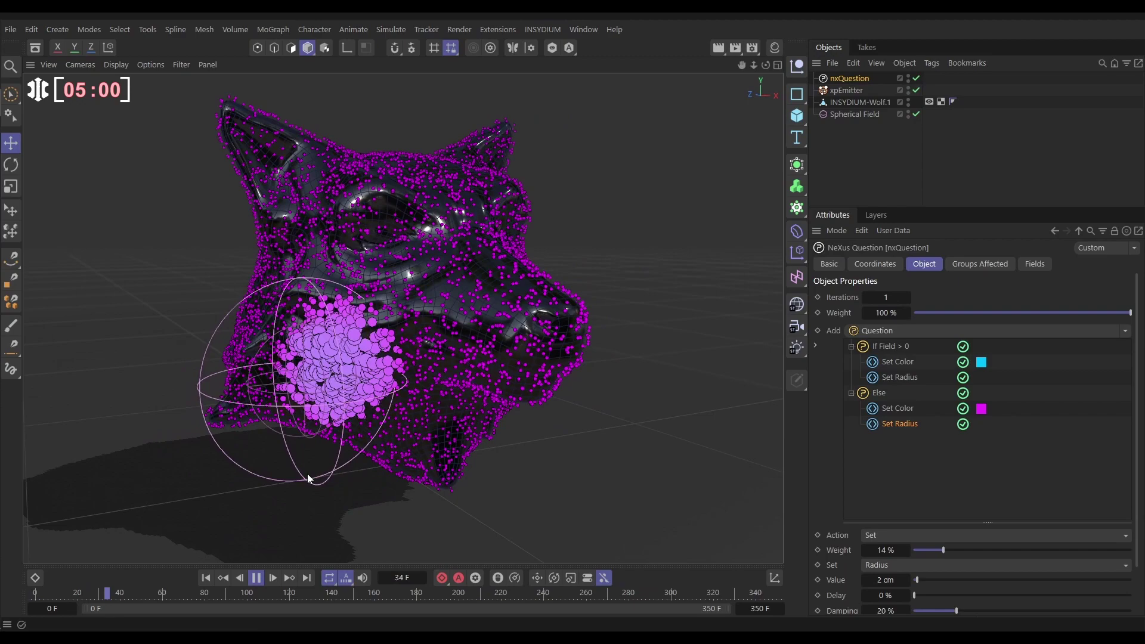